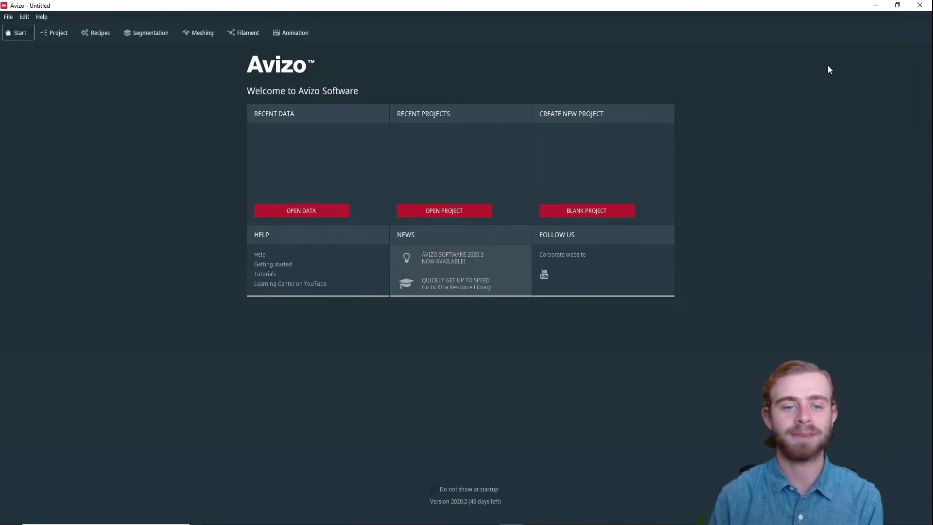
Step: Load chocolate-bar.surf from the tutorials folder and select its node in the project
{"action": "left_click", "coordinate": [308, 212]}
{"action": "scroll", "coordinate": [276, 182], "scroll_direction": "down", "scroll_amount": 5}
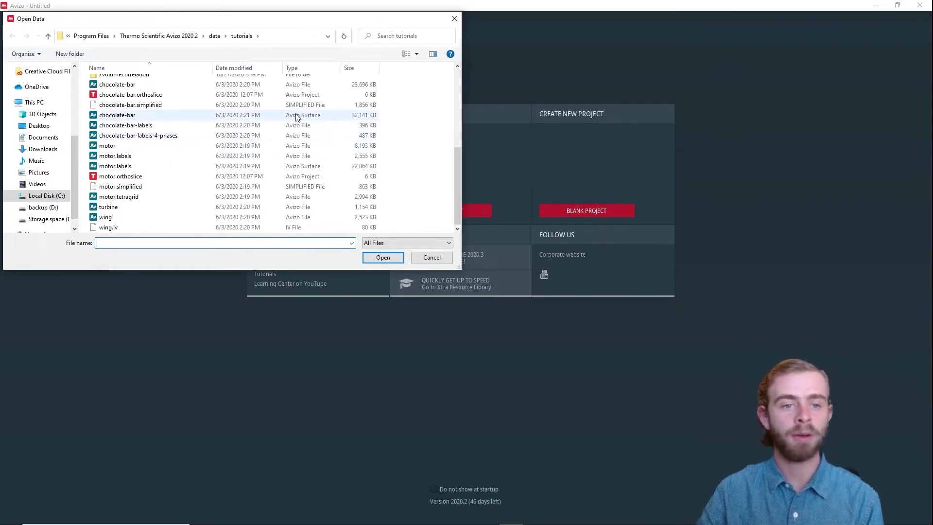
{"action": "left_click", "coordinate": [175, 117]}
{"action": "left_click", "coordinate": [376, 262]}
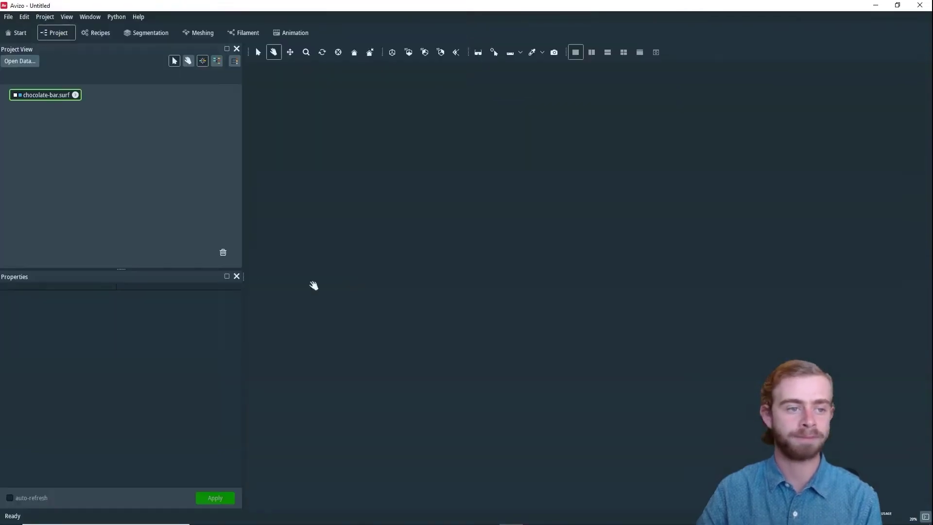
{"action": "left_click", "coordinate": [53, 96]}
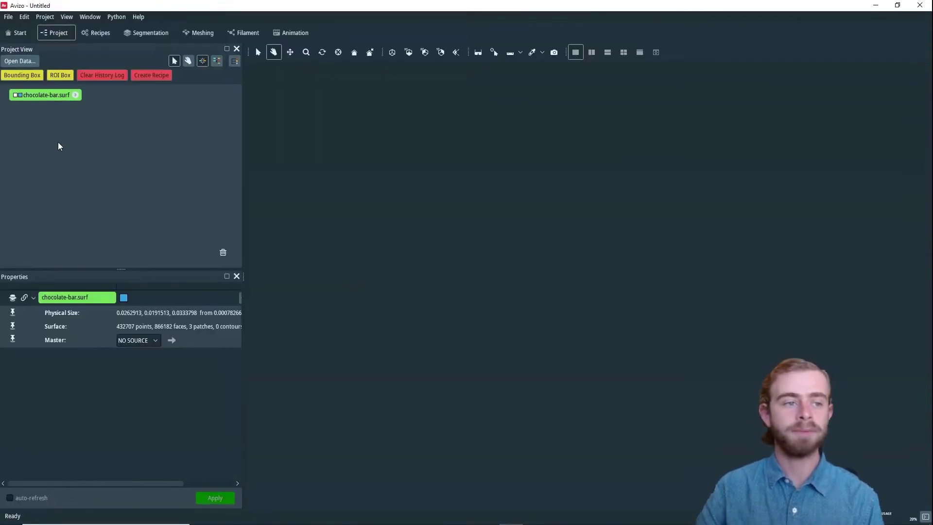
Step: Attach a Surface View to chocolate-bar.surf, rotate the bar sideways, and widen the left panels
{"action": "right_click", "coordinate": [49, 98]}
{"action": "type", "text": "surface view"}
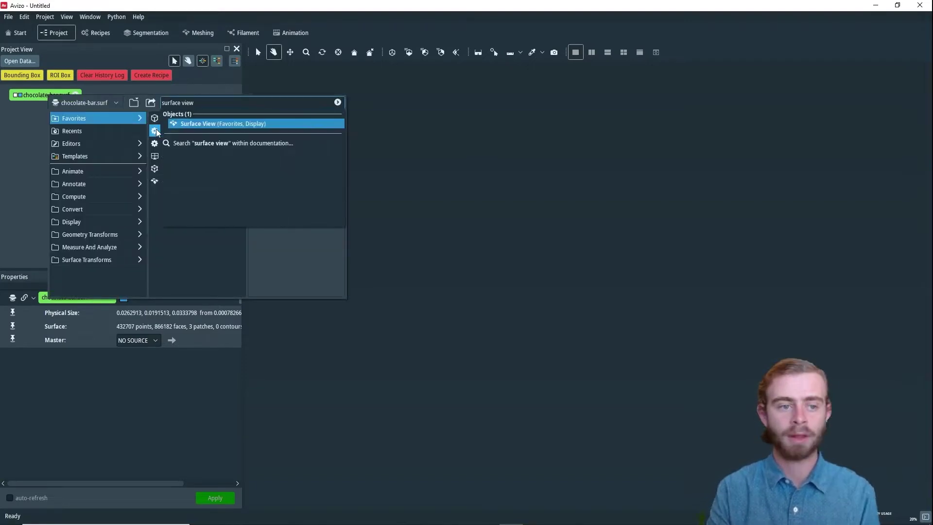
{"action": "key", "text": "Return"}
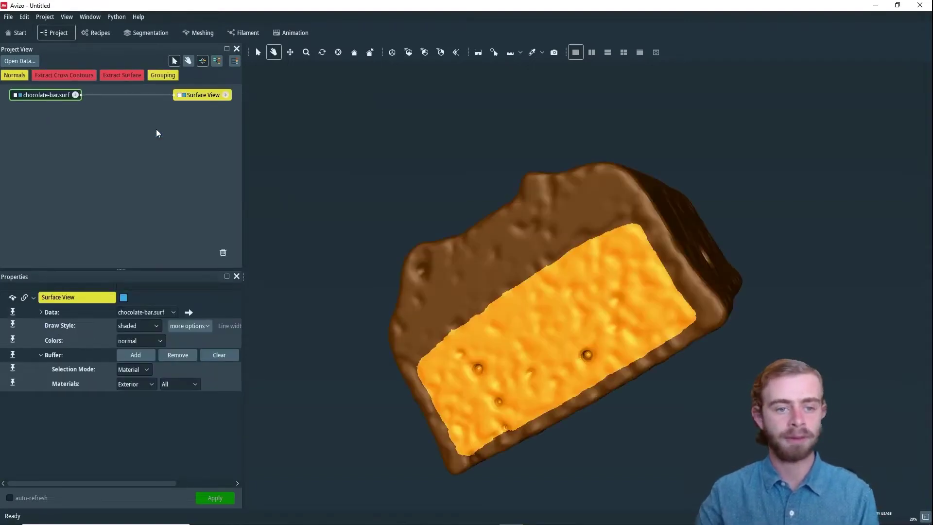
{"action": "left_click_drag", "start_coordinate": [648, 250], "coordinate": [600, 316]}
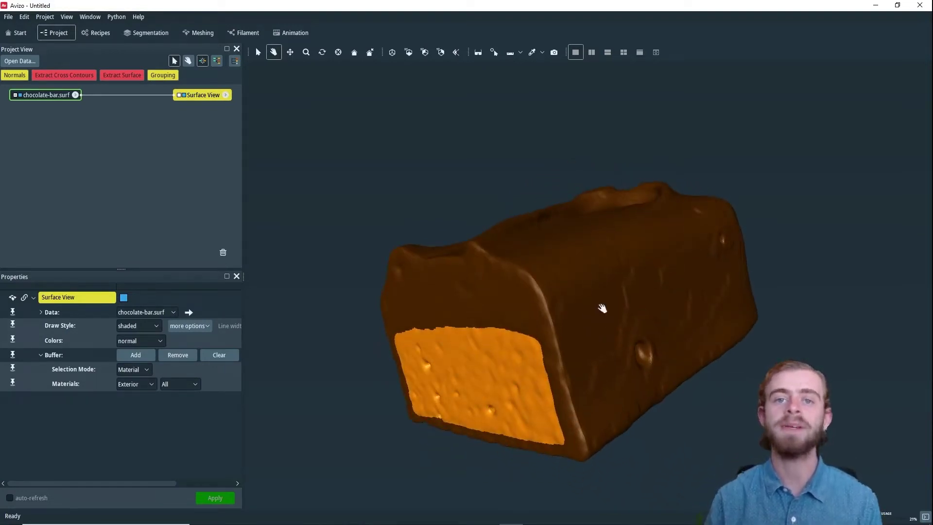
{"action": "left_click_drag", "start_coordinate": [243, 228], "coordinate": [356, 230]}
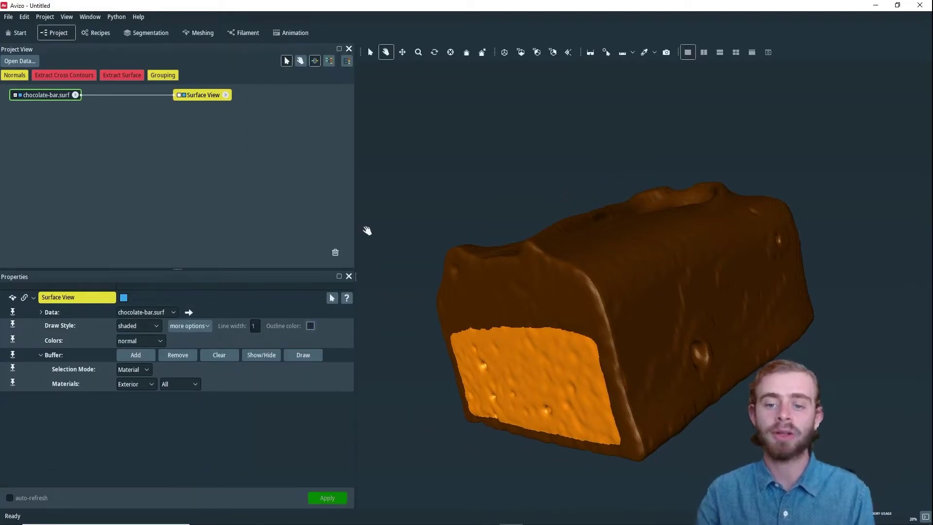
Step: Set the Surface View Draw Style to outlined and zoom in on the triangle mesh edges
{"action": "left_click", "coordinate": [138, 325]}
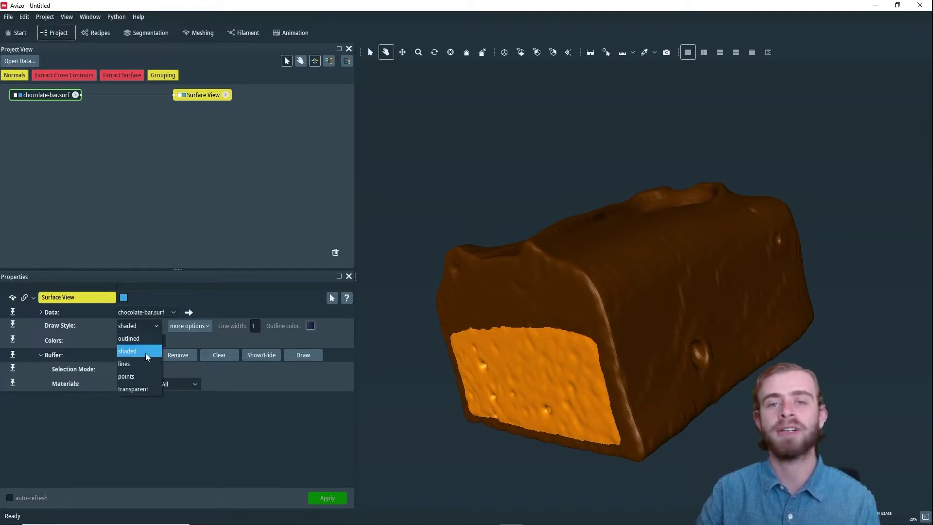
{"action": "left_click", "coordinate": [141, 338]}
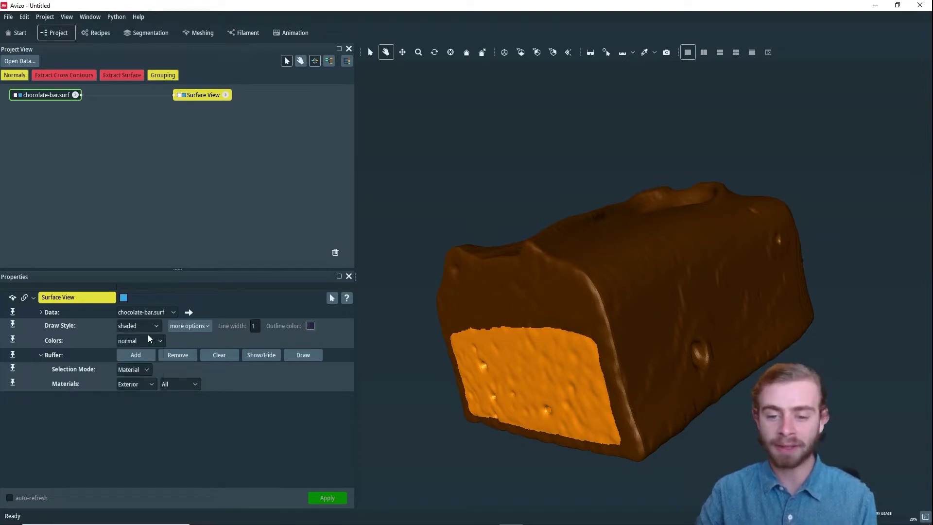
{"action": "mouse_move", "coordinate": [655, 286]}
{"action": "left_mouse_down"}
{"action": "mouse_move", "coordinate": [665, 316]}
{"action": "mouse_move", "coordinate": [678, 318]}
{"action": "left_mouse_up"}
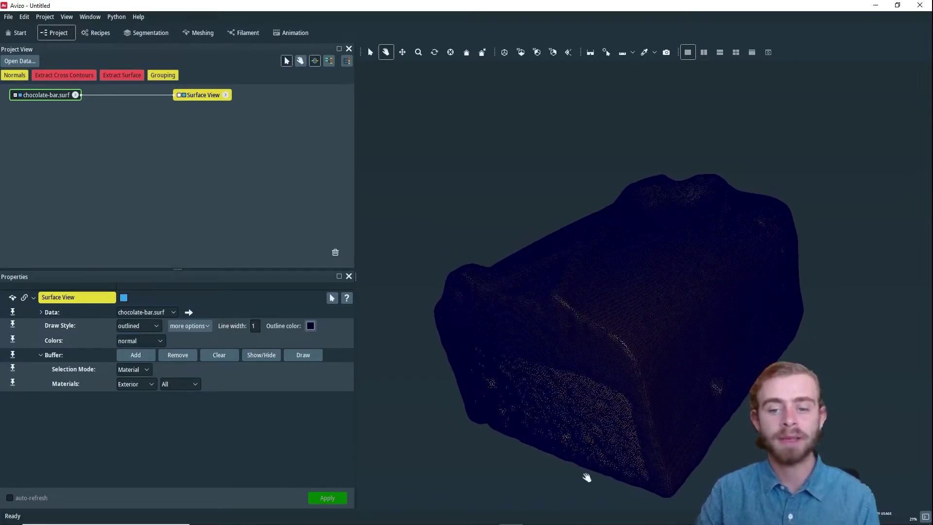
{"action": "mouse_move", "coordinate": [601, 359]}
{"action": "left_mouse_down"}
{"action": "mouse_move", "coordinate": [601, 316]}
{"action": "mouse_move", "coordinate": [611, 316]}
{"action": "mouse_move", "coordinate": [599, 369]}
{"action": "left_mouse_up"}
{"action": "scroll", "coordinate": [597, 371], "scroll_direction": "up", "scroll_amount": 5}
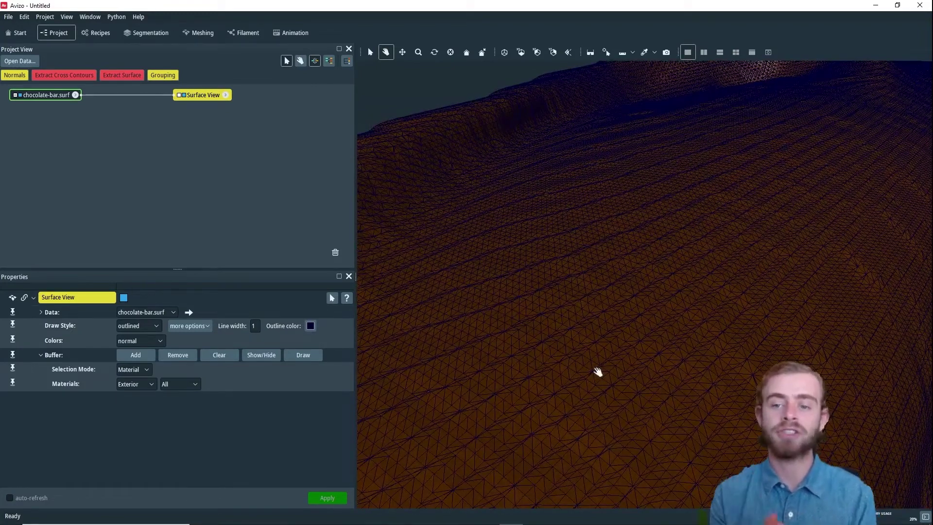
{"action": "left_click", "coordinate": [252, 325]}
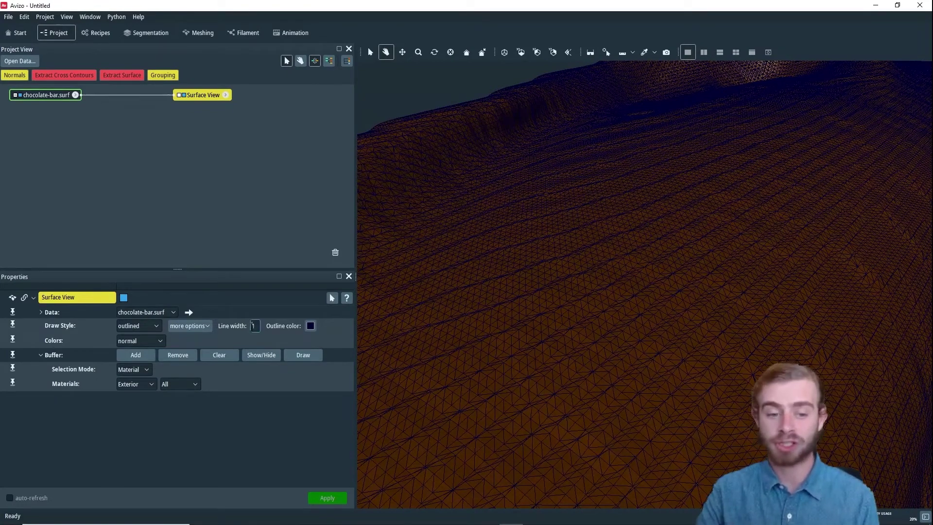
Step: Pick a bright, saturated green as the Outline color and apply it
{"action": "left_click", "coordinate": [309, 326]}
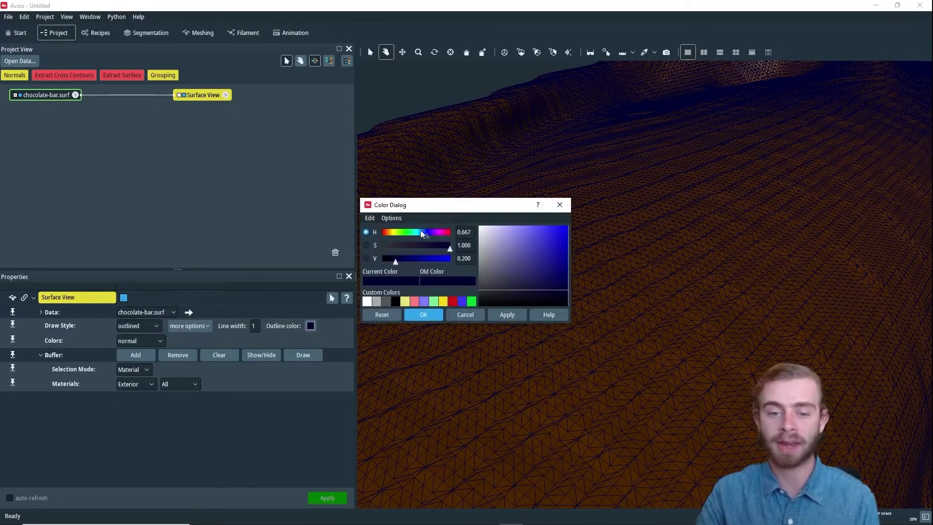
{"action": "left_click", "coordinate": [405, 234]}
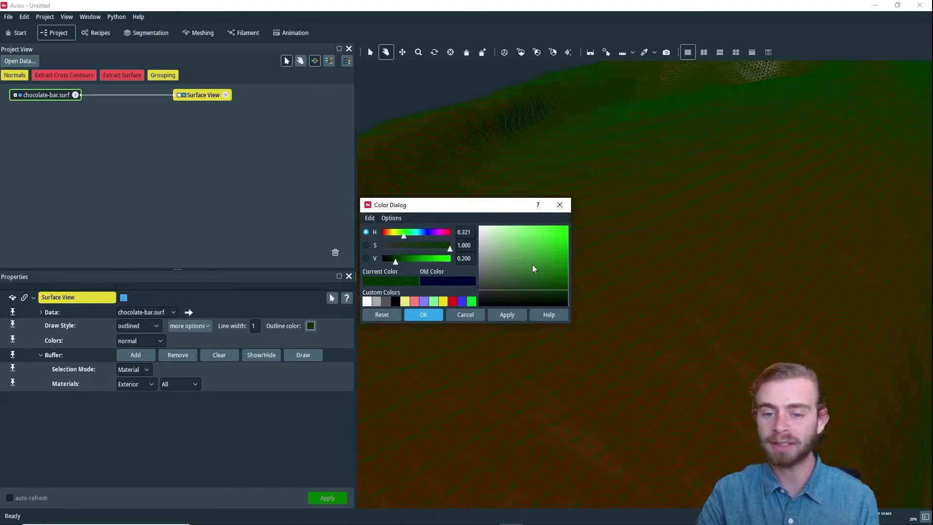
{"action": "left_click_drag", "start_coordinate": [536, 258], "coordinate": [554, 232]}
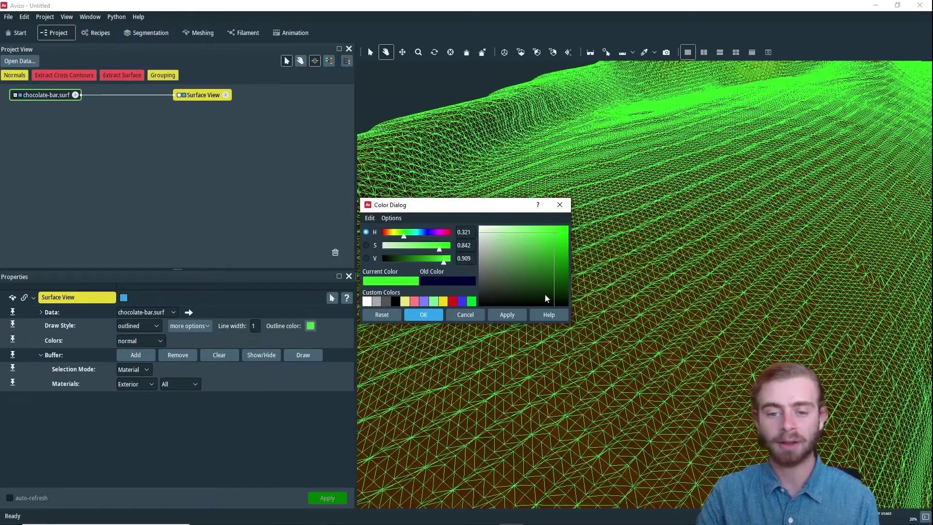
{"action": "left_click", "coordinate": [501, 313]}
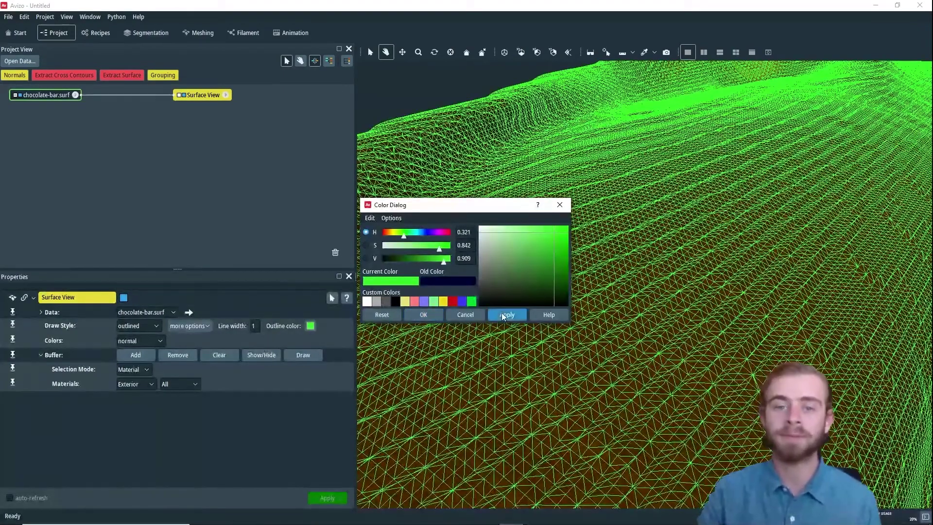
{"action": "left_click", "coordinate": [416, 315]}
{"action": "scroll", "coordinate": [521, 327], "scroll_direction": "down", "scroll_amount": 8}
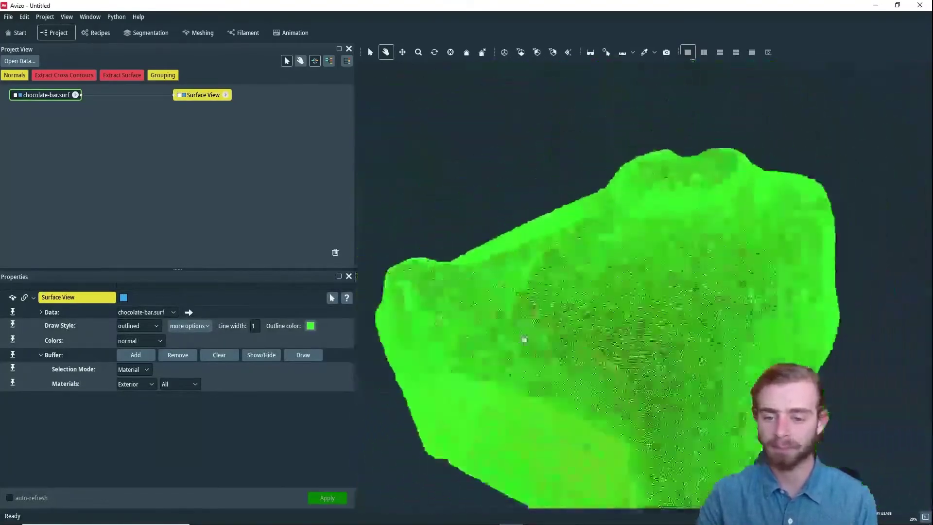
Step: Rotate the bar to a front view and render it in the lines draw style
{"action": "left_click_drag", "start_coordinate": [525, 343], "coordinate": [625, 308]}
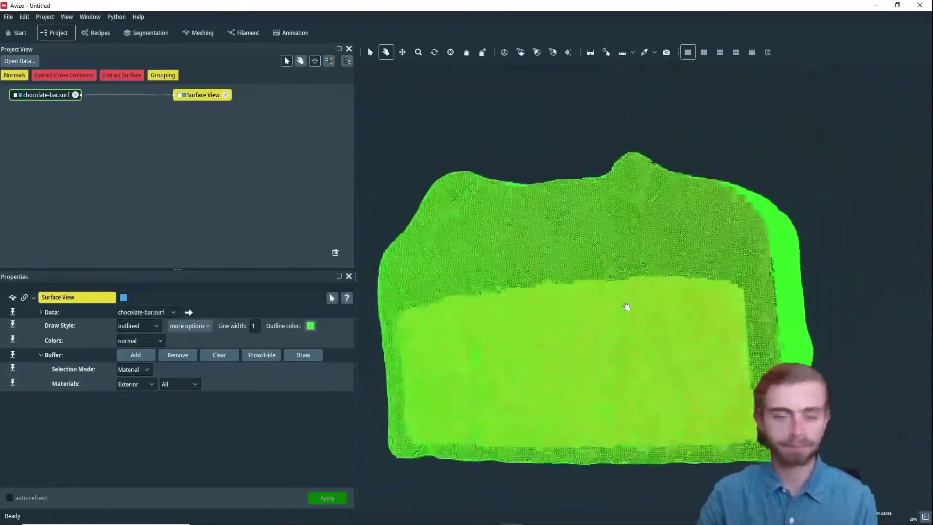
{"action": "left_click", "coordinate": [155, 327]}
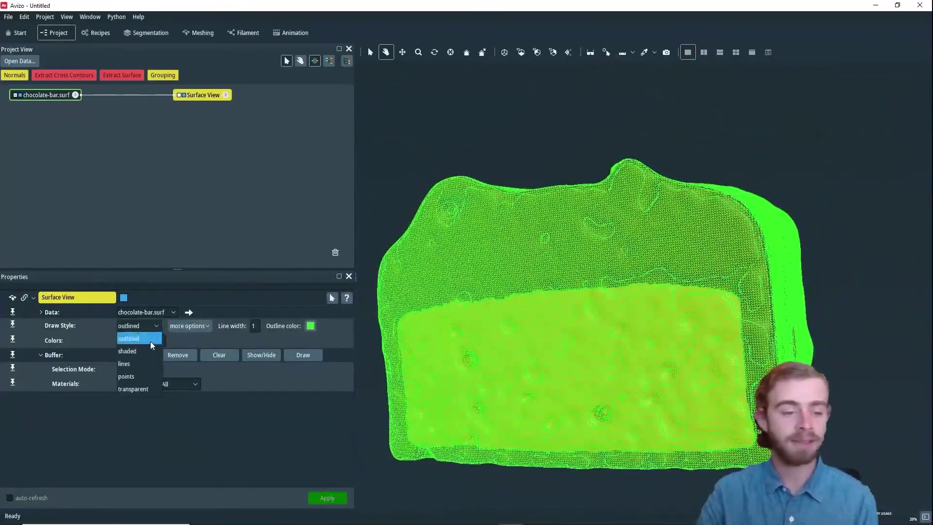
{"action": "left_click", "coordinate": [138, 363]}
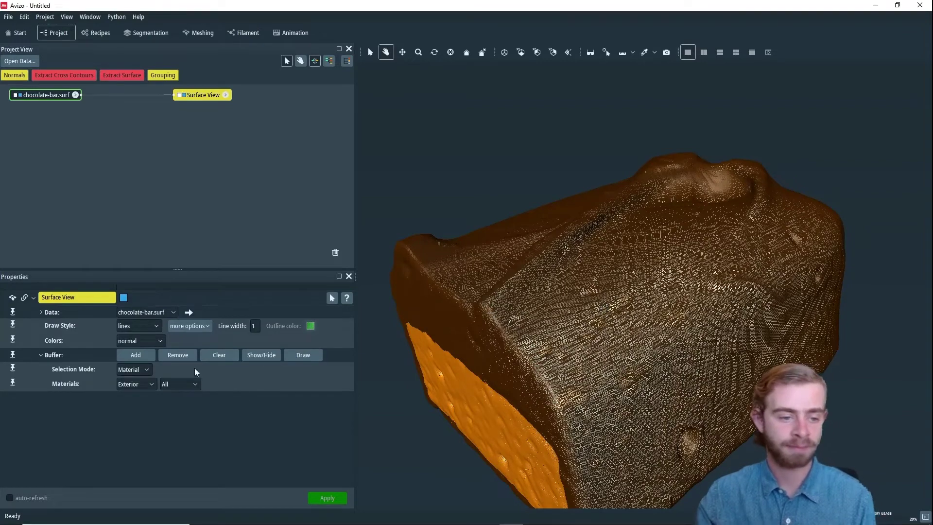
Step: Switch Draw Style to points and inspect the resulting vertex cloud up close
{"action": "left_click", "coordinate": [146, 328]}
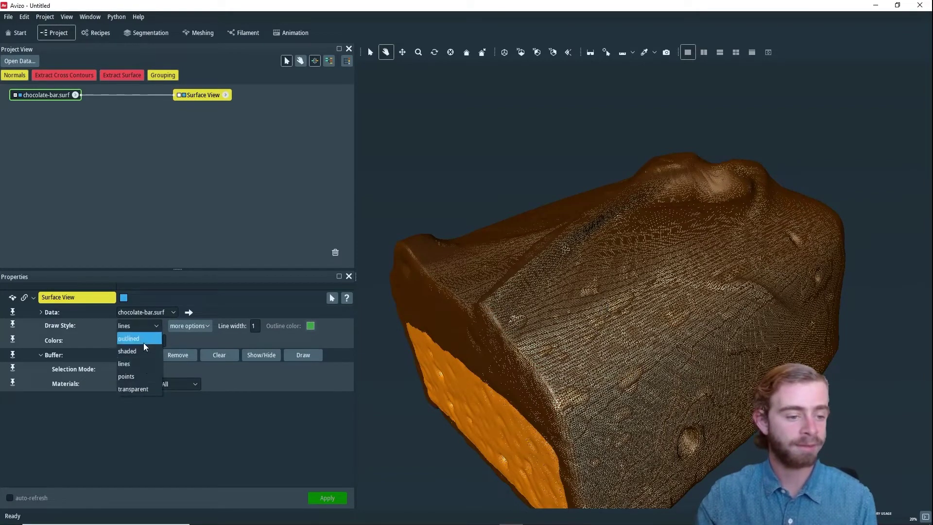
{"action": "left_click", "coordinate": [142, 377]}
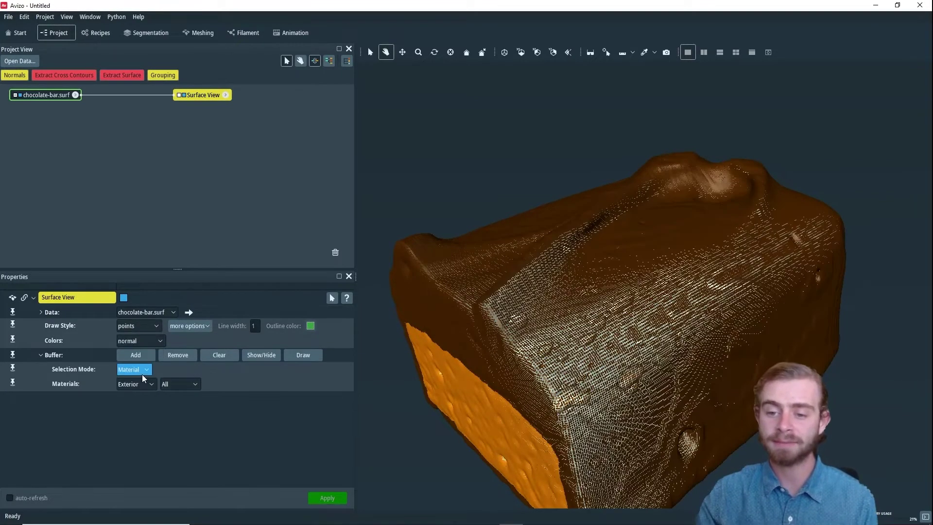
{"action": "mouse_move", "coordinate": [538, 296]}
{"action": "left_mouse_down"}
{"action": "mouse_move", "coordinate": [595, 262]}
{"action": "mouse_move", "coordinate": [602, 327]}
{"action": "left_mouse_up"}
{"action": "scroll", "coordinate": [603, 327], "scroll_direction": "up", "scroll_amount": 5}
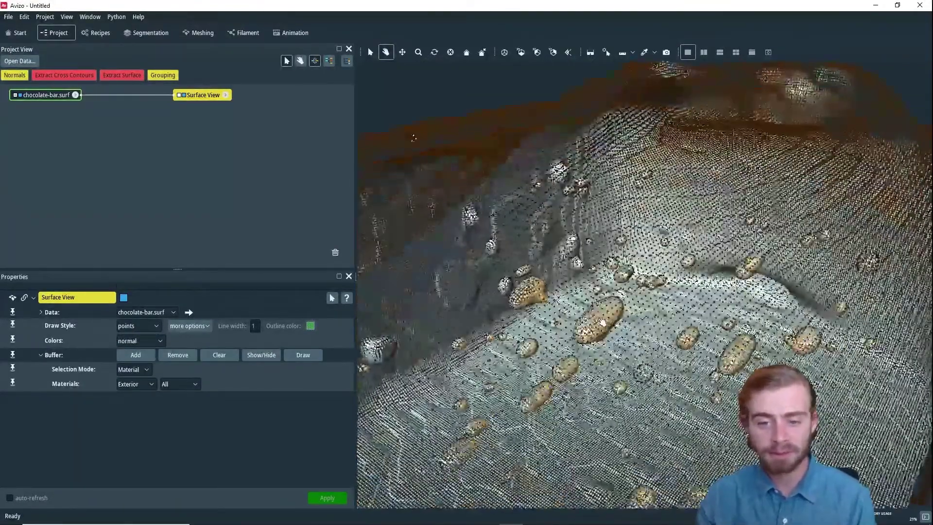
Step: Set the Surface View Draw Style to transparent
{"action": "left_click", "coordinate": [141, 341]}
{"action": "left_click", "coordinate": [125, 389]}
{"action": "left_click", "coordinate": [150, 322]}
{"action": "left_click", "coordinate": [151, 322]}
{"action": "left_click", "coordinate": [144, 326]}
{"action": "left_click", "coordinate": [136, 389]}
Step: Set Base Trans to about 0.804 and rotate to show the see-through top face
{"action": "scroll", "coordinate": [550, 308], "scroll_direction": "down", "scroll_amount": 4}
{"action": "scroll", "coordinate": [545, 351], "scroll_direction": "down", "scroll_amount": 5}
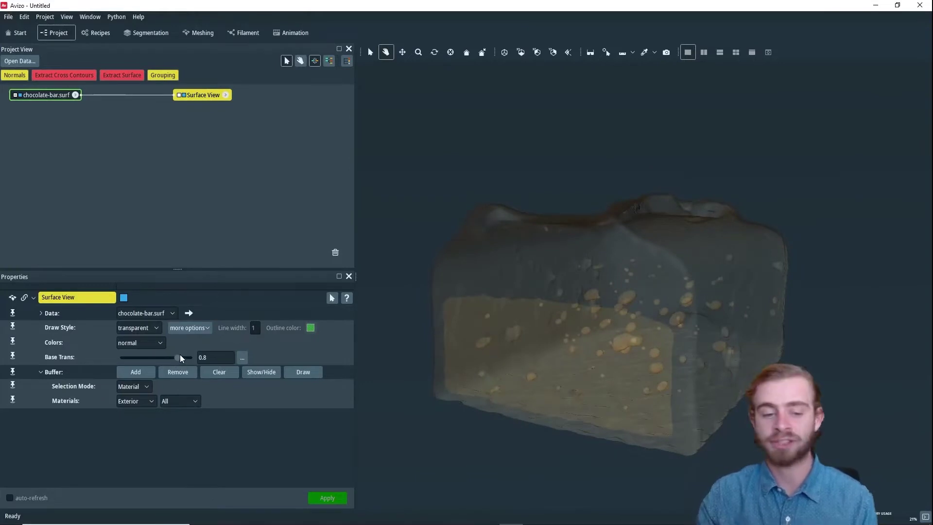
{"action": "mouse_move", "coordinate": [180, 355]}
{"action": "left_mouse_down"}
{"action": "mouse_move", "coordinate": [138, 361]}
{"action": "mouse_move", "coordinate": [178, 357]}
{"action": "left_mouse_up"}
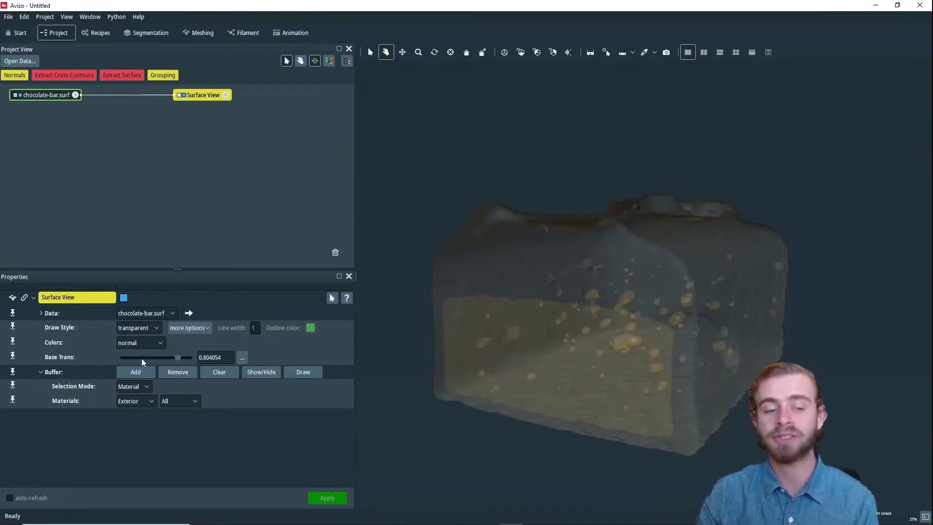
{"action": "left_click_drag", "start_coordinate": [648, 239], "coordinate": [619, 293]}
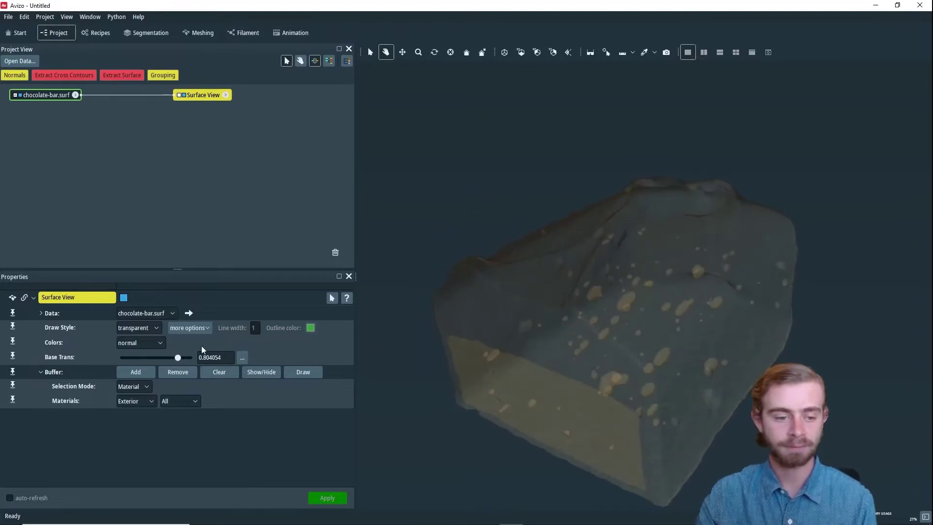
Step: Return Draw Style to shaded, keep Colors on normal, and view the more options list
{"action": "left_click", "coordinate": [146, 313]}
{"action": "left_click", "coordinate": [146, 313]}
{"action": "left_click", "coordinate": [138, 327]}
{"action": "left_click", "coordinate": [142, 354]}
{"action": "left_click", "coordinate": [157, 342]}
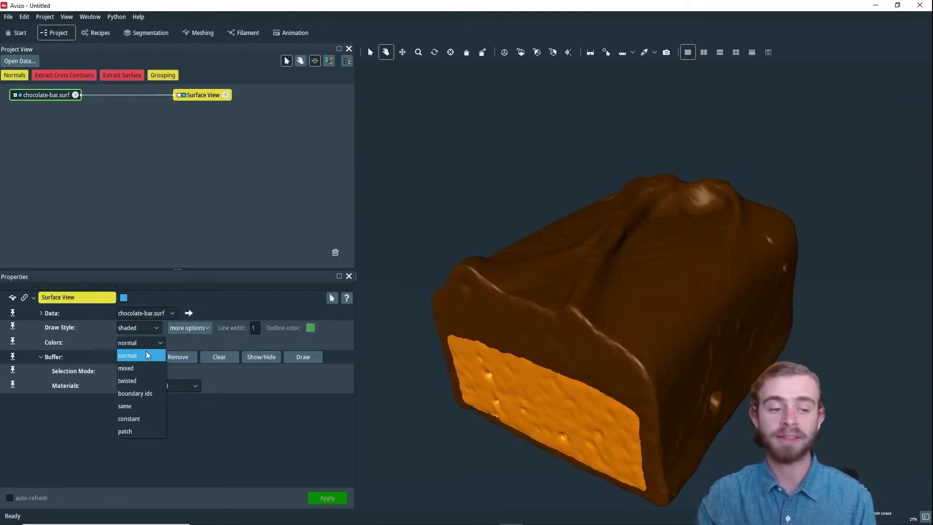
{"action": "left_click", "coordinate": [153, 343]}
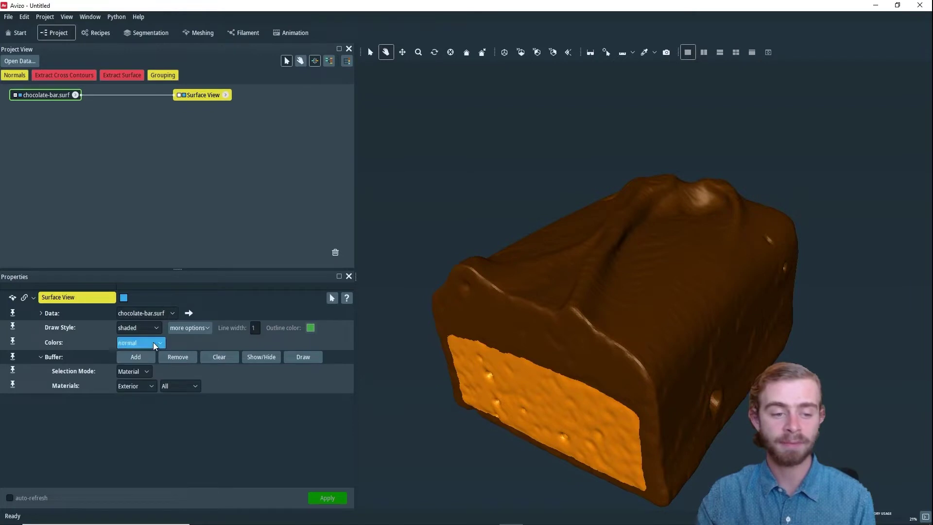
{"action": "left_click", "coordinate": [199, 331]}
{"action": "left_click_drag", "start_coordinate": [637, 284], "coordinate": [652, 308]}
Step: Switch the Draw Style more options to Vertex normals and compare the close-up shading
{"action": "left_click", "coordinate": [209, 328]}
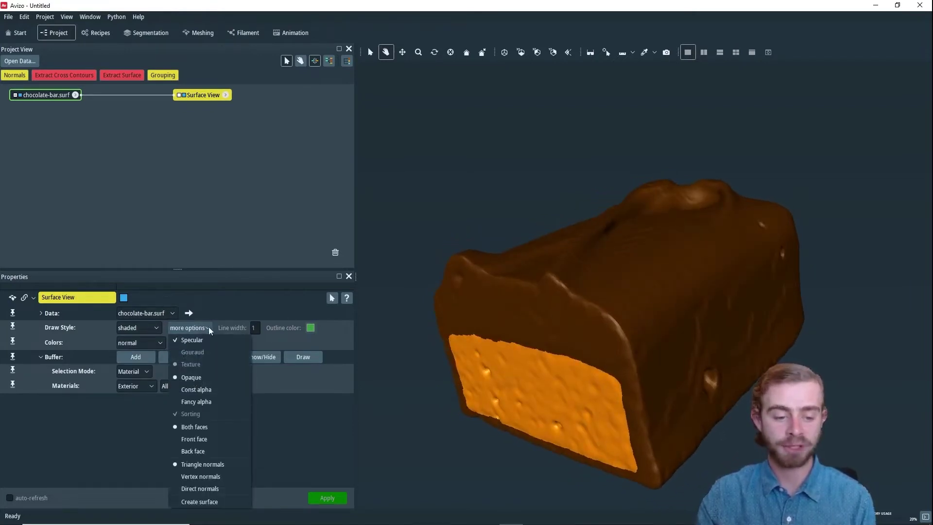
{"action": "left_click", "coordinate": [600, 298]}
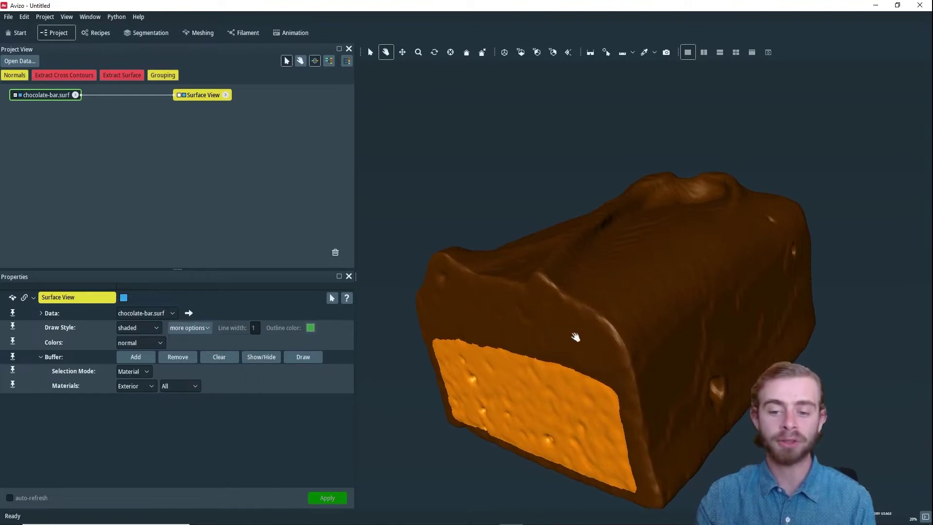
{"action": "scroll", "coordinate": [527, 366], "scroll_direction": "up", "scroll_amount": 5}
{"action": "left_click_drag", "start_coordinate": [528, 365], "coordinate": [558, 387]}
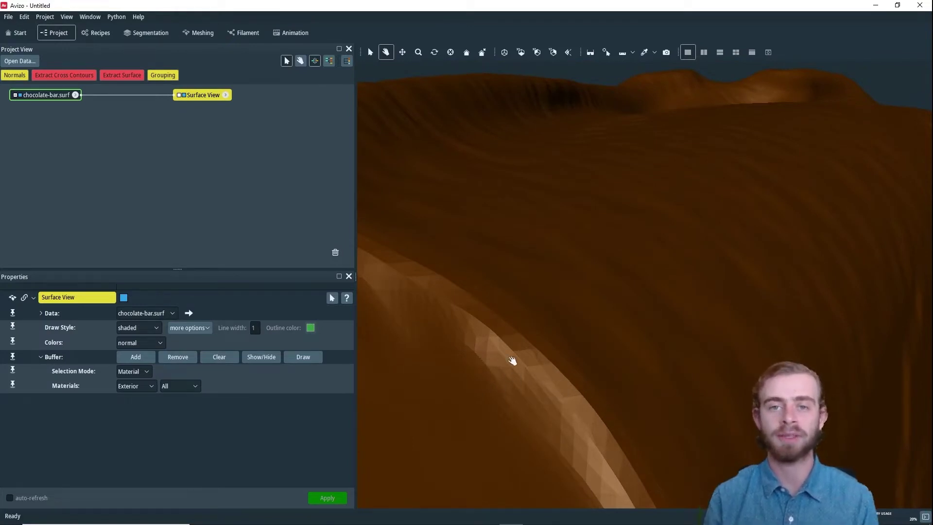
{"action": "left_click", "coordinate": [196, 330]}
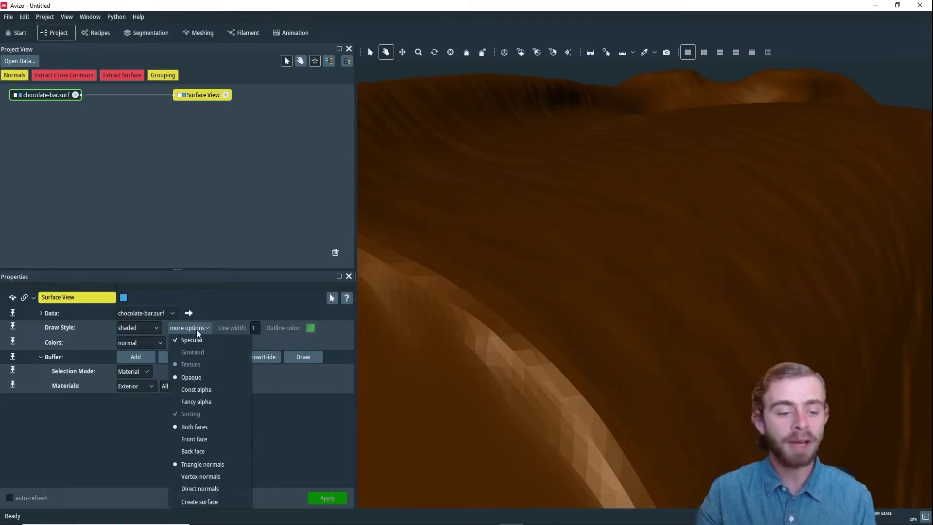
{"action": "left_click", "coordinate": [189, 476]}
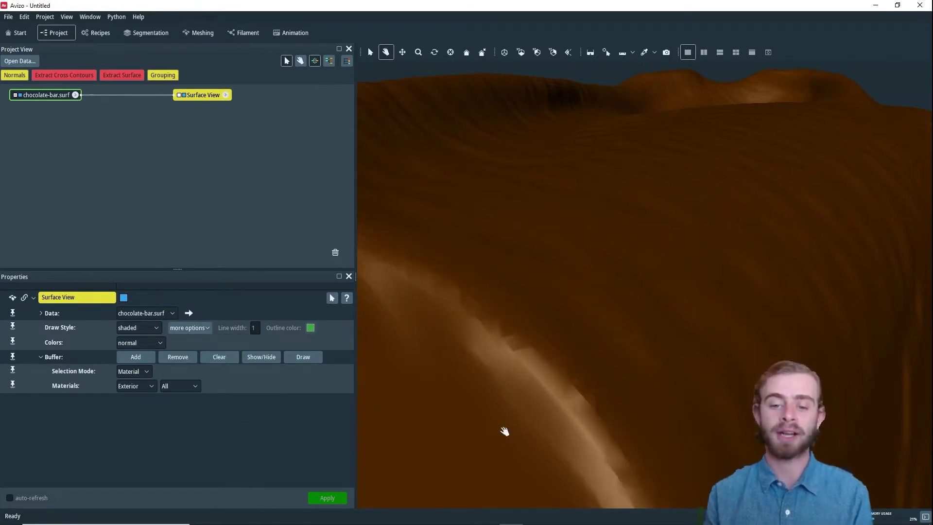
{"action": "left_click_drag", "start_coordinate": [505, 432], "coordinate": [530, 406]}
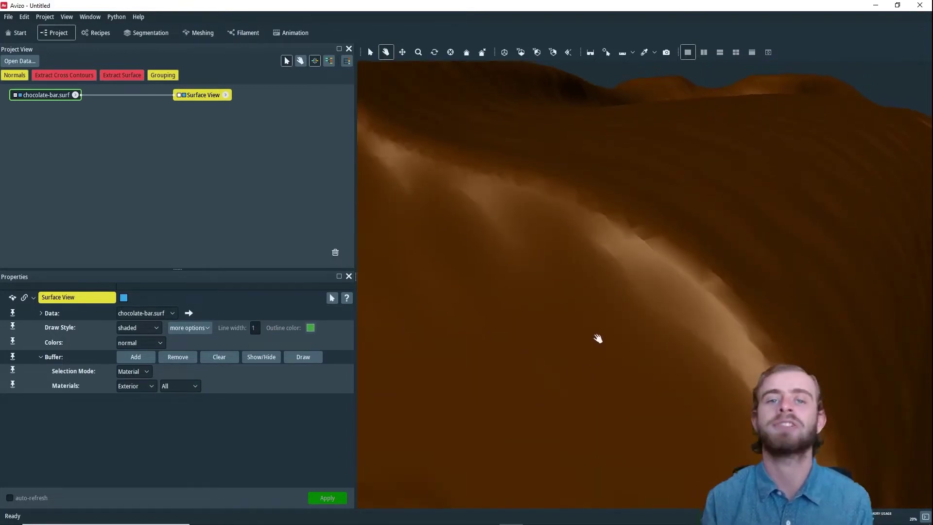
{"action": "scroll", "coordinate": [602, 311], "scroll_direction": "down", "scroll_amount": 5}
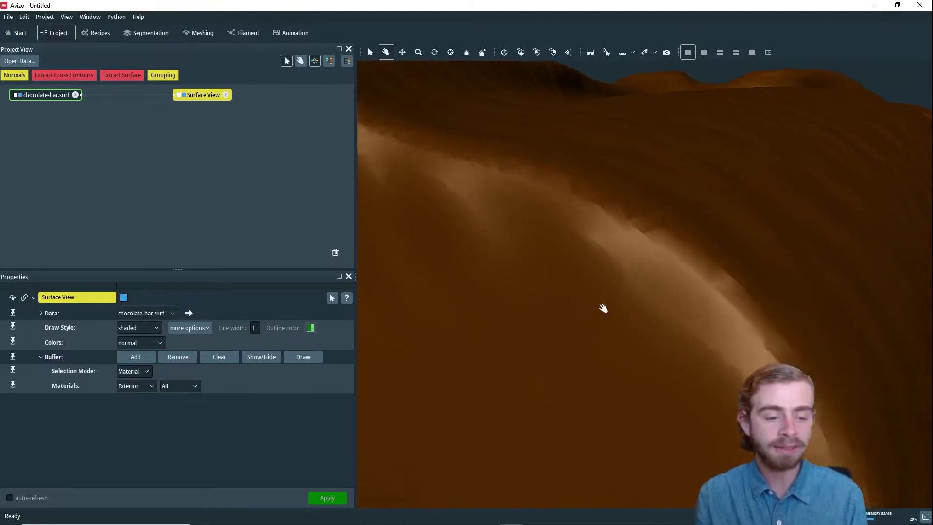
Step: Set the Buffer materials to Exterior and Chocolate to mark the outer shell
{"action": "scroll", "coordinate": [601, 343], "scroll_direction": "down", "scroll_amount": 2}
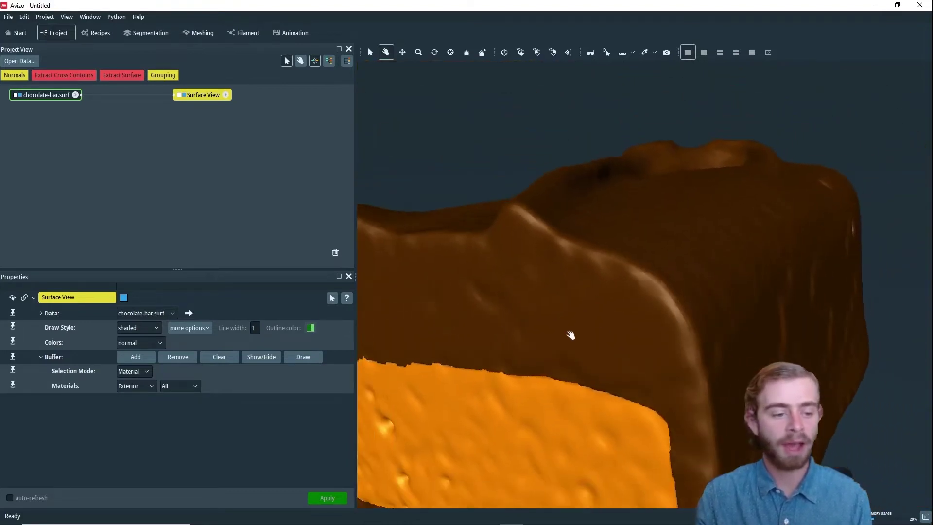
{"action": "scroll", "coordinate": [672, 331], "scroll_direction": "down", "scroll_amount": 4}
{"action": "left_click_drag", "start_coordinate": [671, 264], "coordinate": [643, 271]}
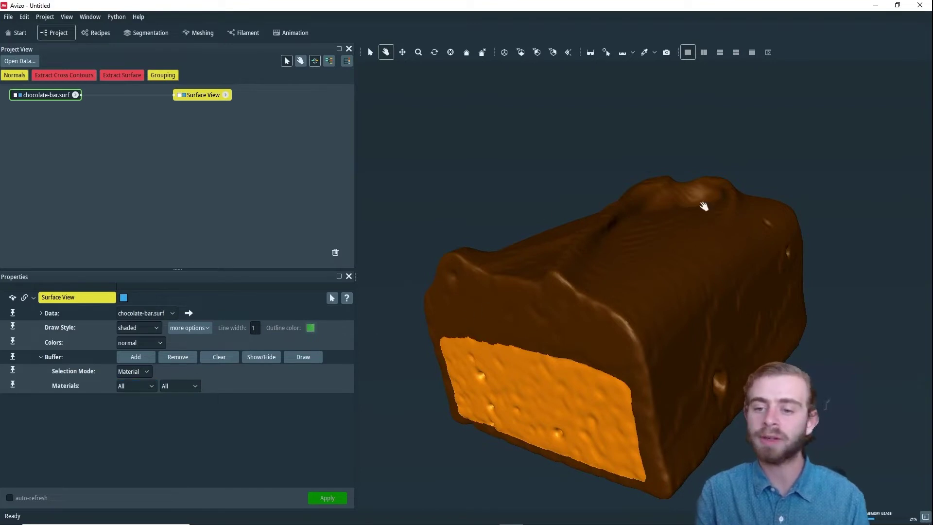
{"action": "left_click", "coordinate": [134, 387]}
{"action": "left_click", "coordinate": [148, 411]}
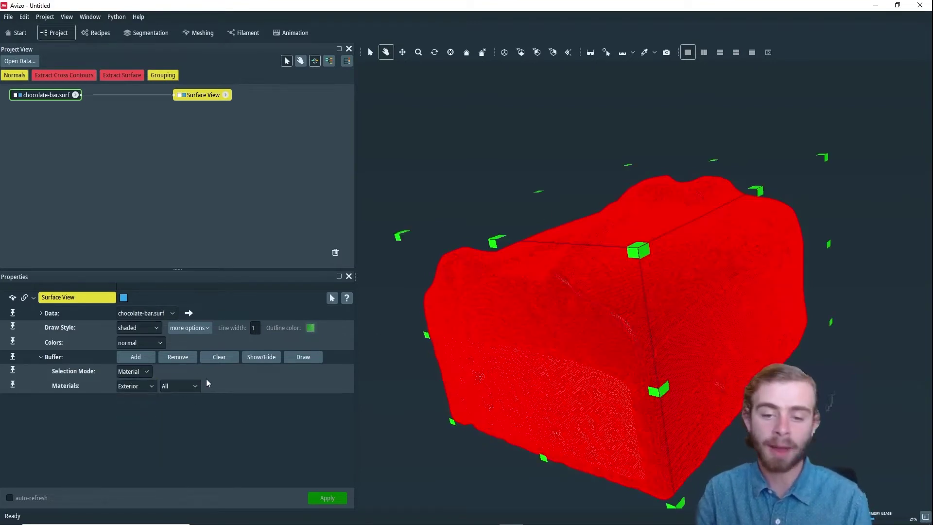
{"action": "left_click", "coordinate": [194, 387]}
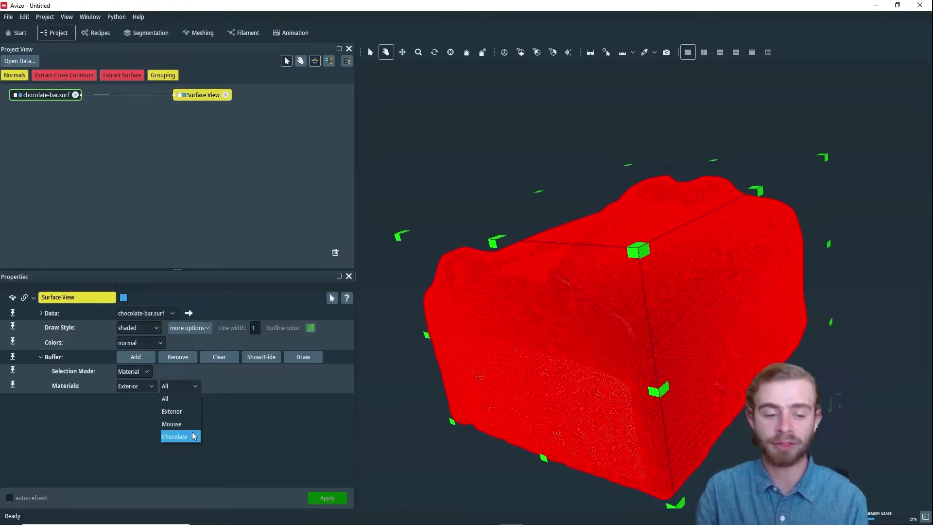
{"action": "left_click", "coordinate": [176, 436]}
Step: Remove the marked Exterior–Chocolate triangles and rotate to view the remaining core
{"action": "mouse_move", "coordinate": [632, 367]}
{"action": "left_mouse_down"}
{"action": "mouse_move", "coordinate": [567, 369]}
{"action": "mouse_move", "coordinate": [608, 292]}
{"action": "mouse_move", "coordinate": [602, 364]}
{"action": "mouse_move", "coordinate": [619, 372]}
{"action": "left_mouse_up"}
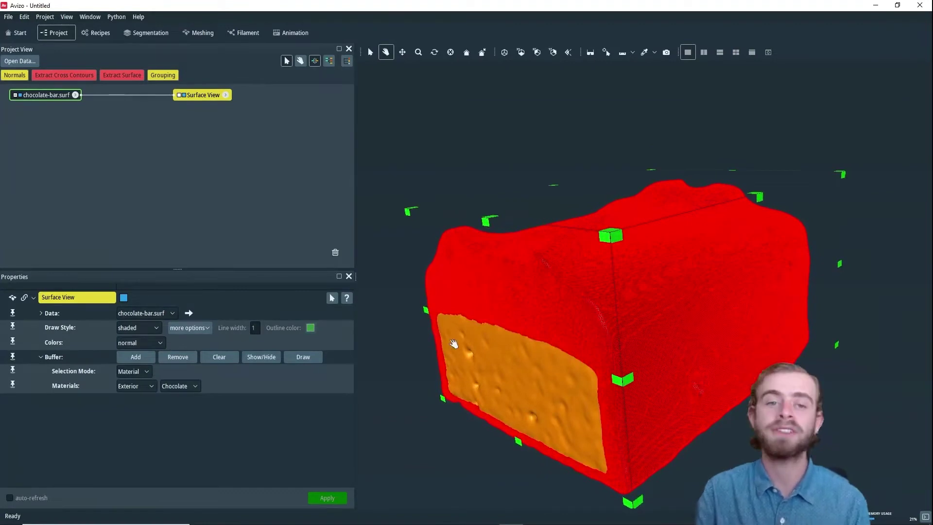
{"action": "left_click", "coordinate": [178, 357]}
{"action": "left_click_drag", "start_coordinate": [561, 310], "coordinate": [436, 273]}
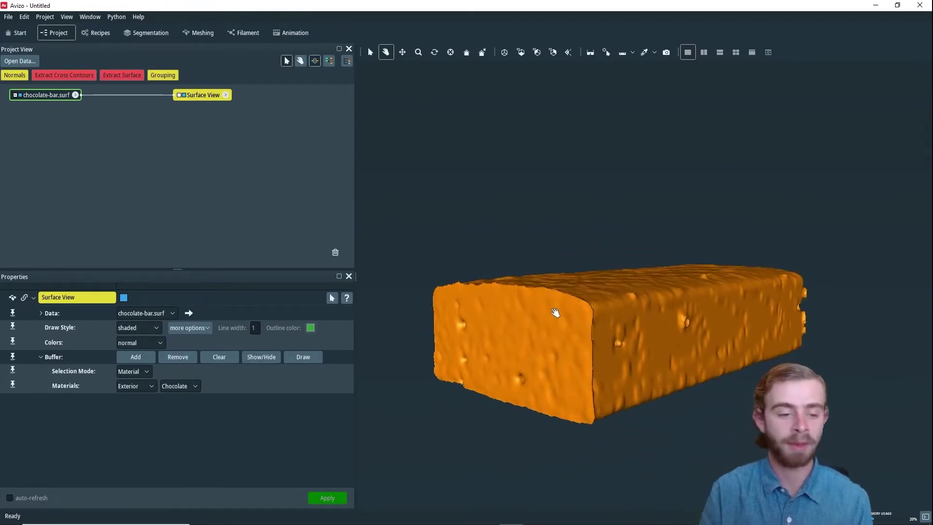
Step: Buffer the Exterior–Mousse end-face triangles, remove them, and inspect the open end
{"action": "left_click", "coordinate": [140, 385]}
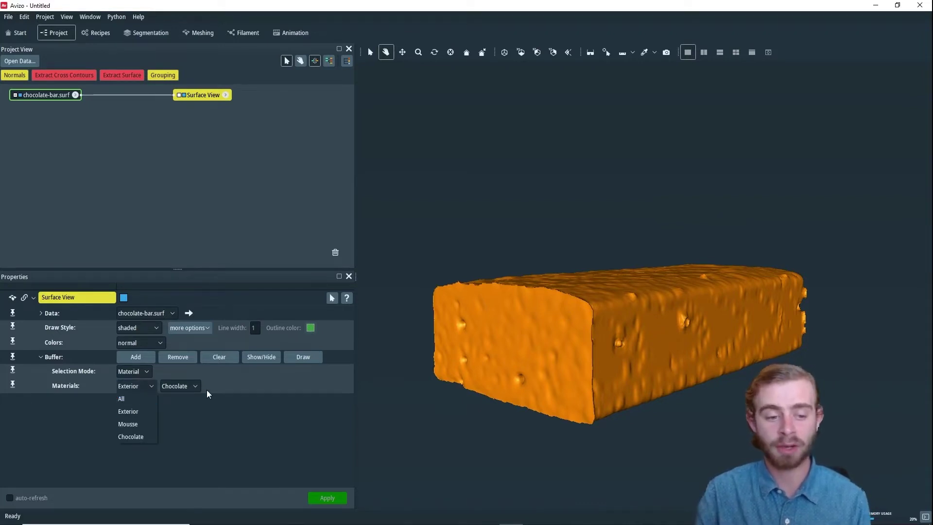
{"action": "left_click", "coordinate": [193, 387]}
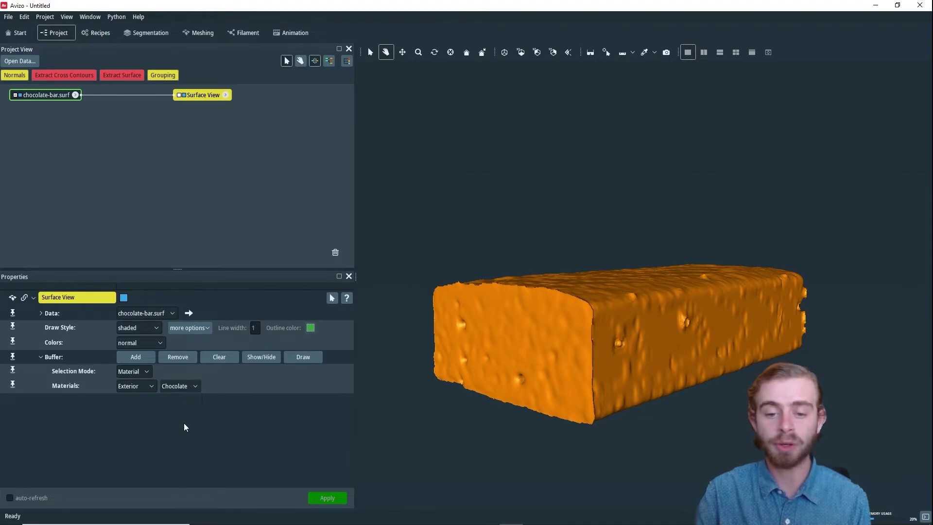
{"action": "left_click", "coordinate": [184, 424]}
{"action": "left_click_drag", "start_coordinate": [578, 352], "coordinate": [547, 360]}
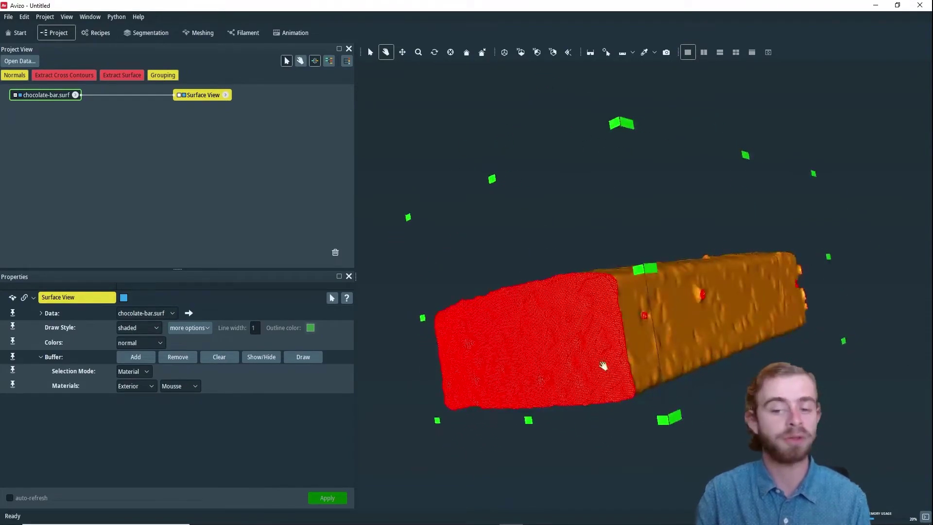
{"action": "left_click_drag", "start_coordinate": [640, 375], "coordinate": [681, 360]}
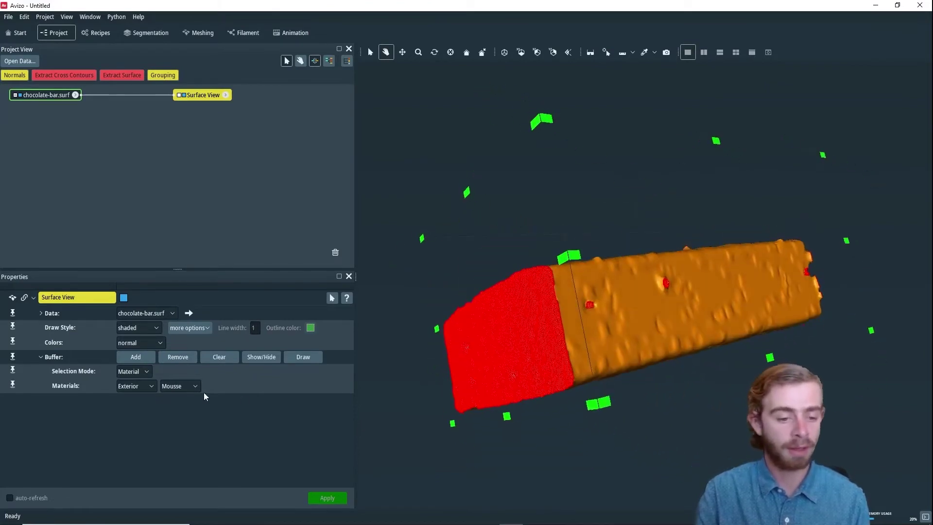
{"action": "left_click", "coordinate": [177, 357]}
{"action": "left_click_drag", "start_coordinate": [598, 408], "coordinate": [675, 381]}
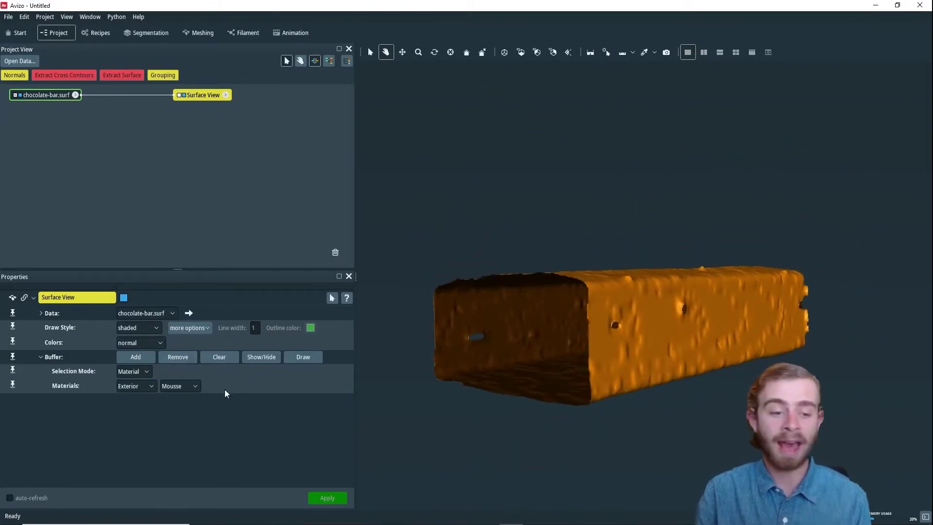
{"action": "left_click", "coordinate": [139, 384]}
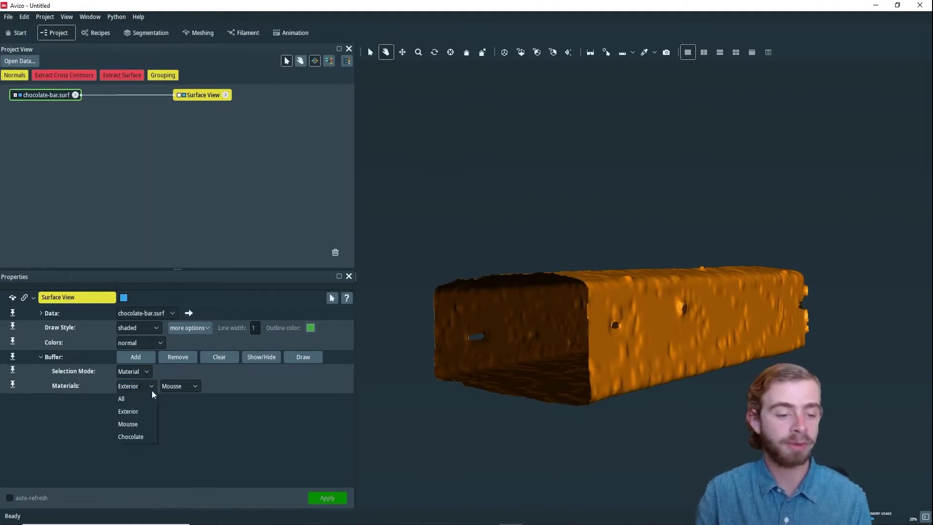
{"action": "left_click", "coordinate": [180, 386]}
{"action": "left_click", "coordinate": [180, 386]}
{"action": "left_click", "coordinate": [176, 421]}
{"action": "left_click", "coordinate": [179, 386]}
{"action": "left_click", "coordinate": [179, 410]}
{"action": "left_click", "coordinate": [184, 388]}
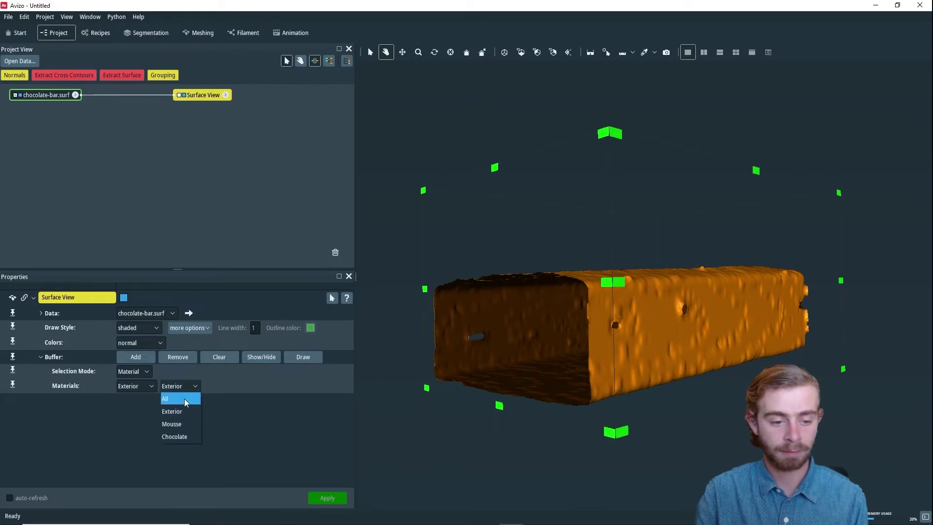
{"action": "left_click", "coordinate": [178, 424]}
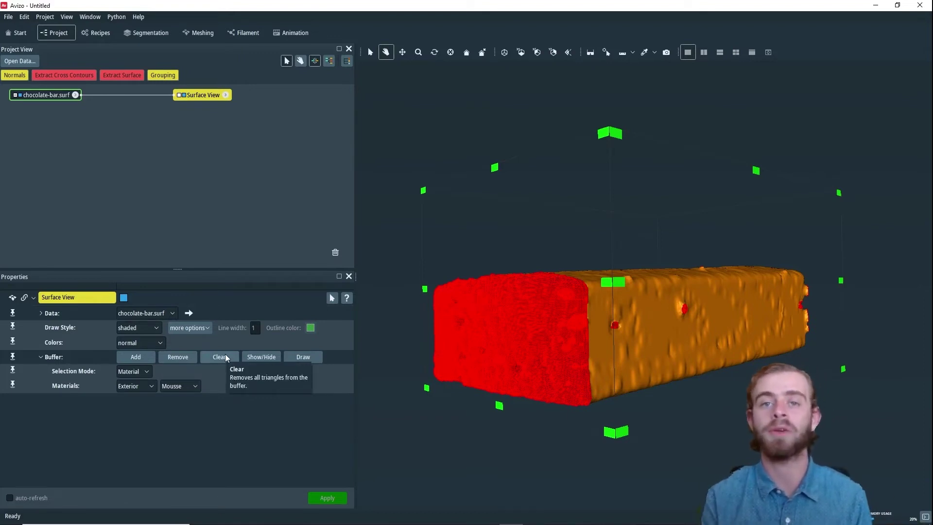
{"action": "left_click", "coordinate": [258, 361]}
{"action": "left_click", "coordinate": [259, 360]}
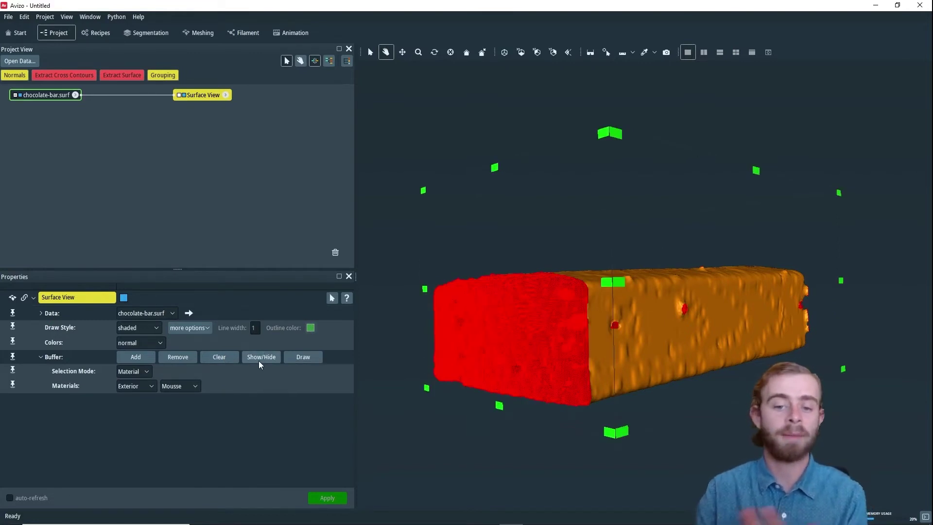
{"action": "left_click", "coordinate": [258, 360]}
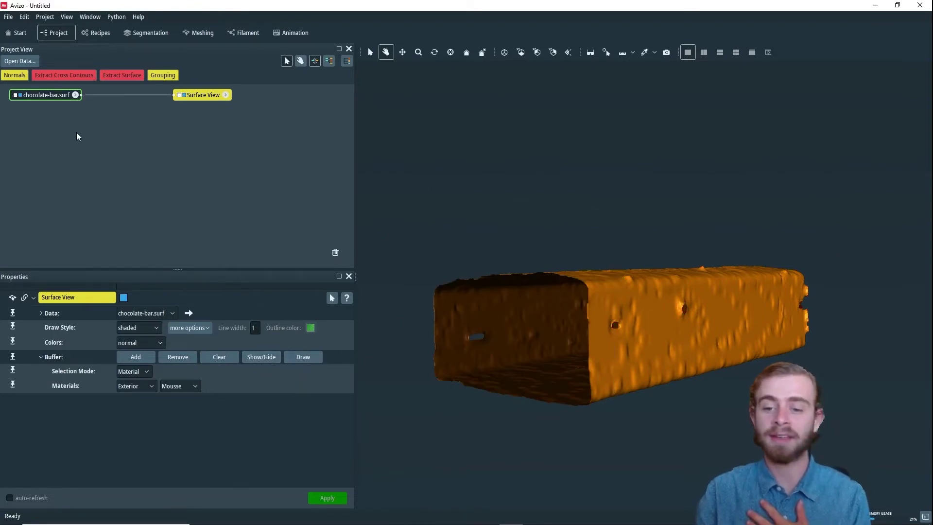
Step: Attach a second Surface View to chocolate-bar.surf and turn the bar toward its cut face
{"action": "right_click", "coordinate": [52, 95]}
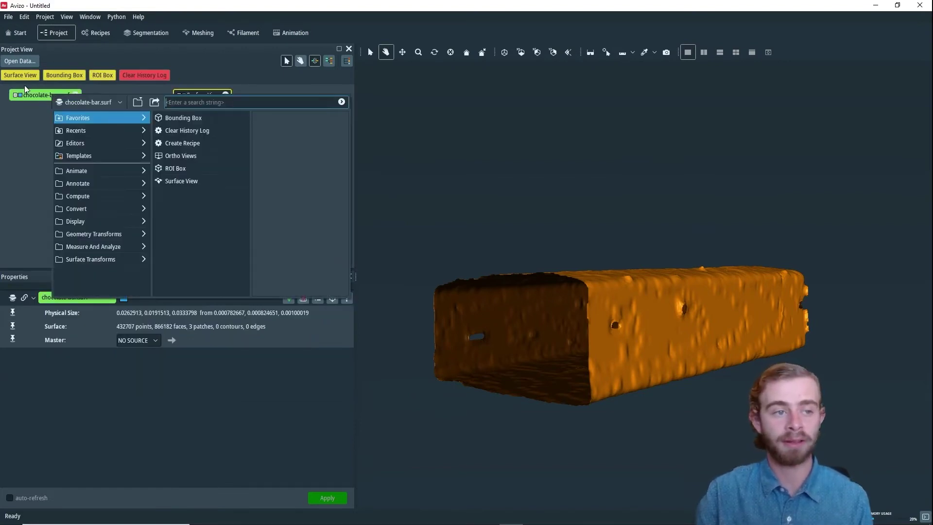
{"action": "left_click", "coordinate": [24, 85]}
{"action": "left_click", "coordinate": [30, 94]}
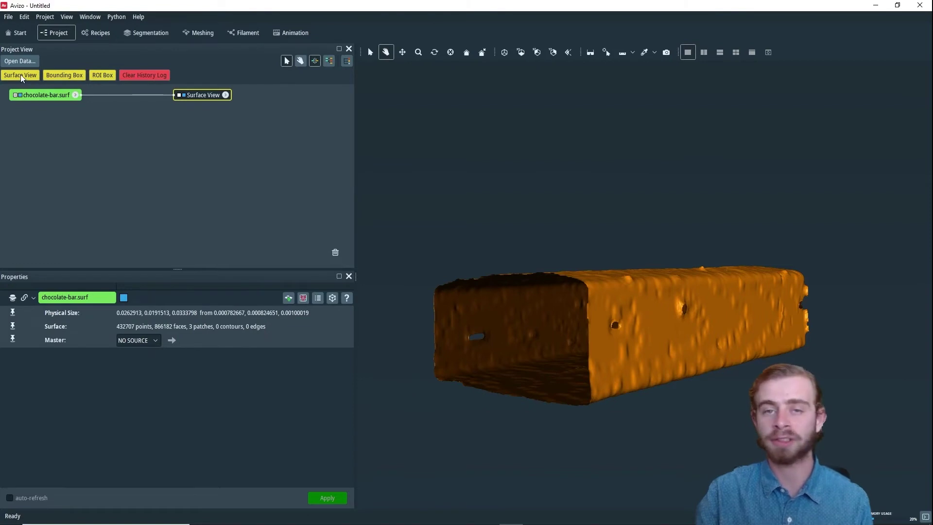
{"action": "left_click", "coordinate": [20, 74]}
{"action": "left_click_drag", "start_coordinate": [591, 244], "coordinate": [692, 282]}
{"action": "left_click_drag", "start_coordinate": [655, 317], "coordinate": [644, 340]}
Step: Buffer all Mousse surfaces and remove them, exposing the shell's hollow interior
{"action": "left_click", "coordinate": [139, 422]}
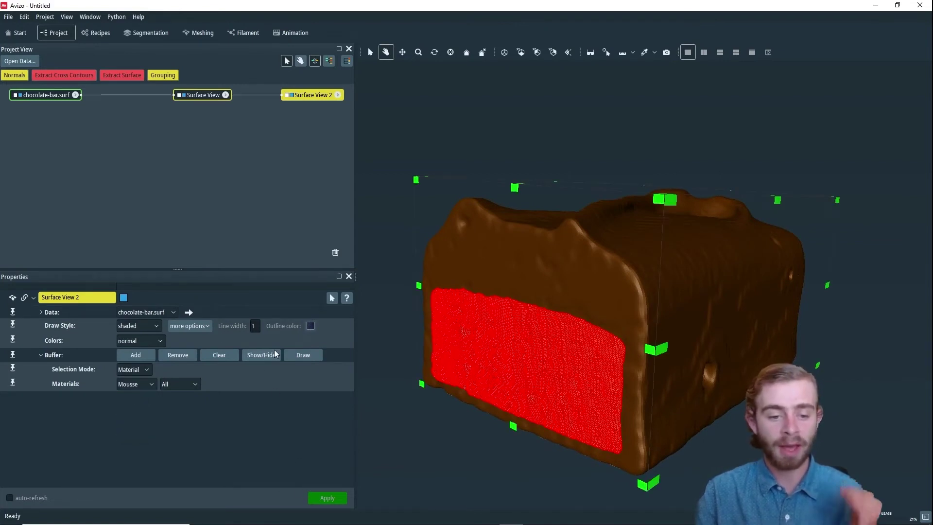
{"action": "left_click", "coordinate": [178, 355]}
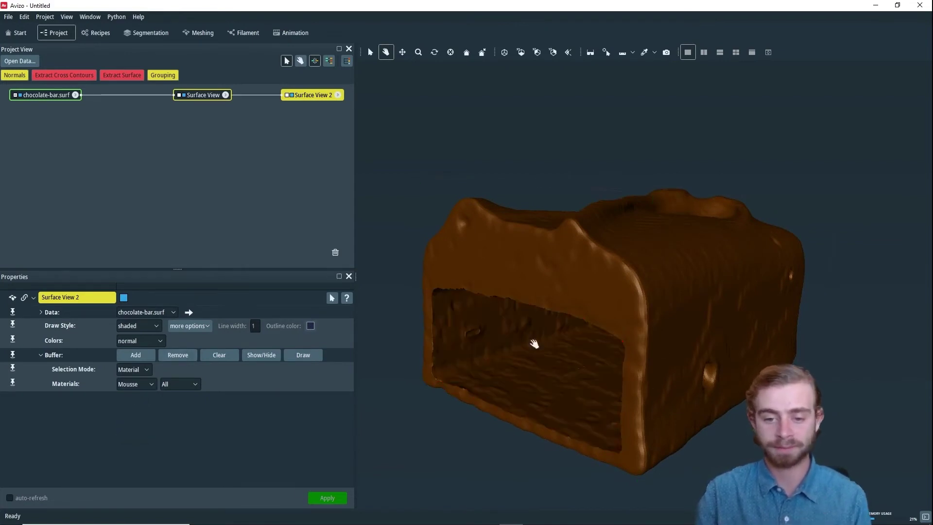
{"action": "left_click_drag", "start_coordinate": [588, 340], "coordinate": [619, 348]}
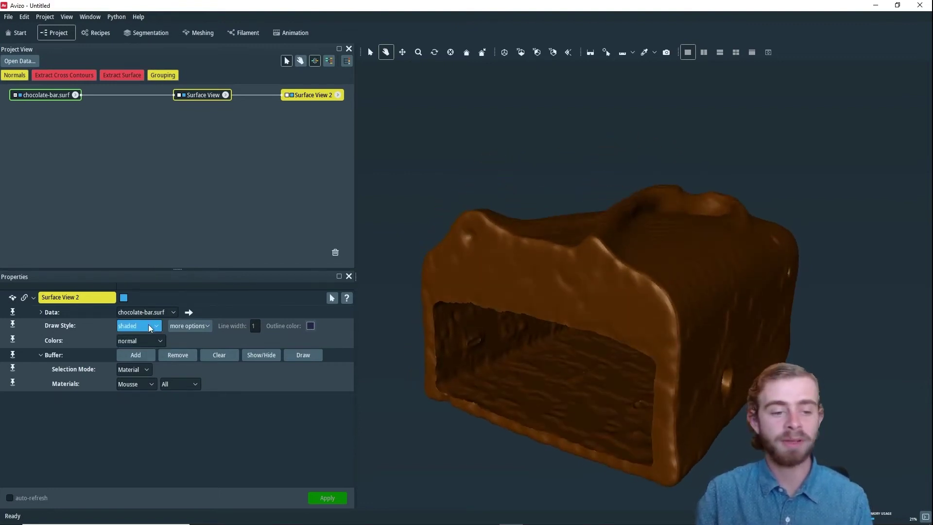
Step: Set Surface View 2's draw style to transparent so the orange core shows through
{"action": "left_click_drag", "start_coordinate": [647, 277], "coordinate": [593, 235]}
{"action": "left_click", "coordinate": [131, 328]}
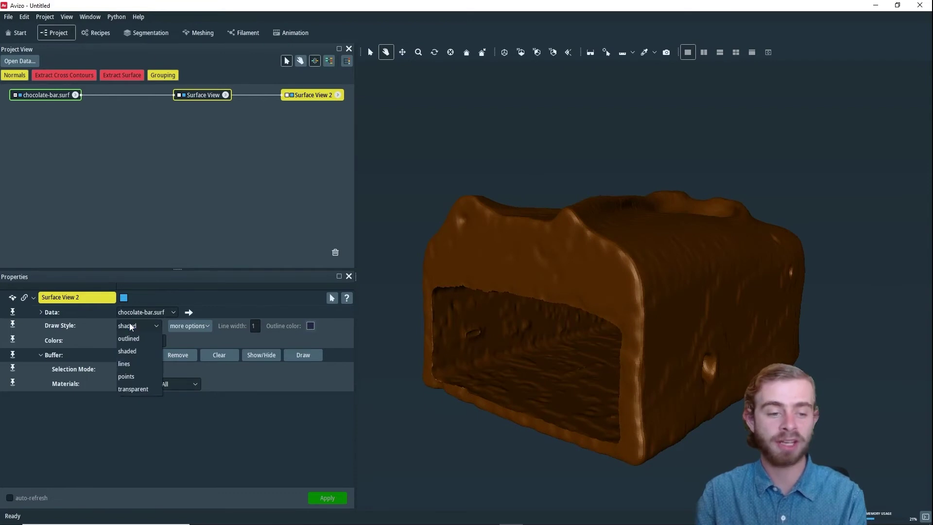
{"action": "left_click", "coordinate": [135, 389]}
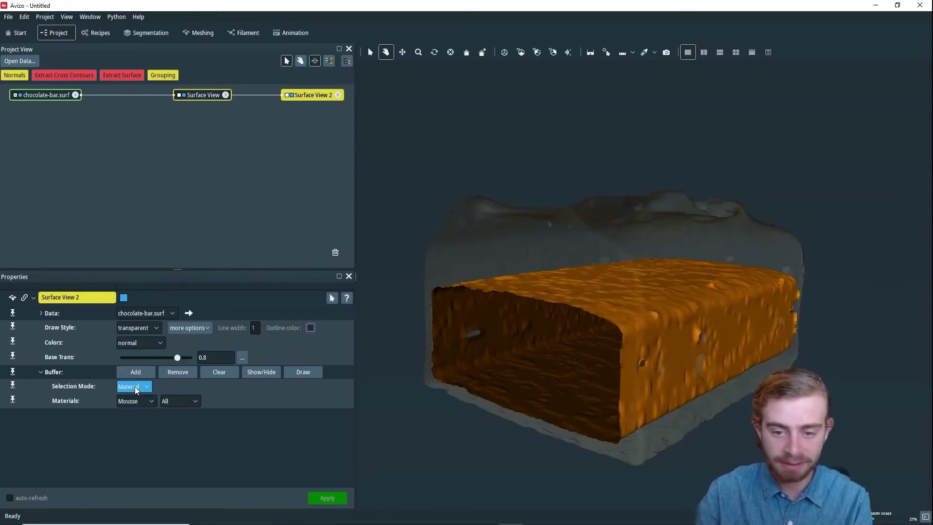
{"action": "mouse_move", "coordinate": [604, 313]}
{"action": "left_mouse_down"}
{"action": "mouse_move", "coordinate": [708, 322]}
{"action": "mouse_move", "coordinate": [698, 311]}
{"action": "mouse_move", "coordinate": [650, 333]}
{"action": "mouse_move", "coordinate": [633, 308]}
{"action": "mouse_move", "coordinate": [667, 315]}
{"action": "left_mouse_up"}
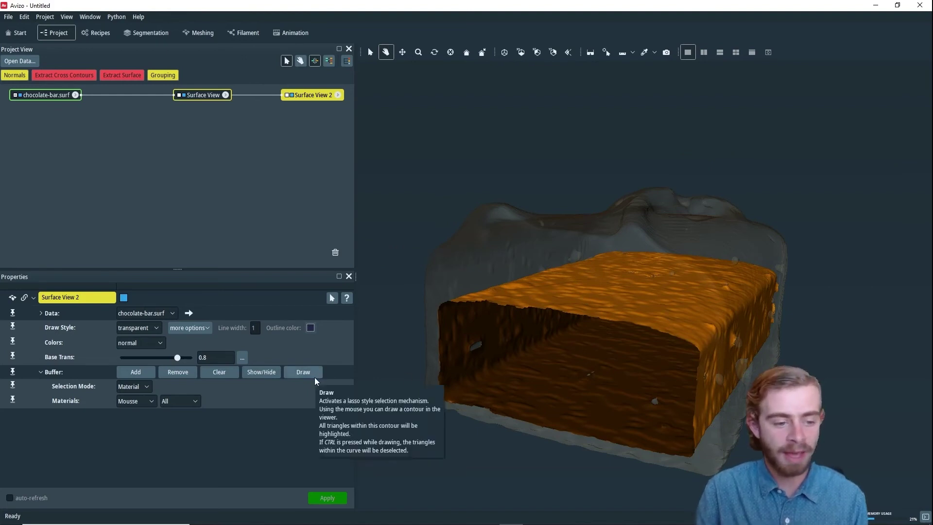
Step: Lasso-select the shell around the bar's left end and remove that chunk
{"action": "mouse_move", "coordinate": [511, 333]}
{"action": "left_mouse_down"}
{"action": "mouse_move", "coordinate": [601, 281]}
{"action": "mouse_move", "coordinate": [514, 188]}
{"action": "left_mouse_up"}
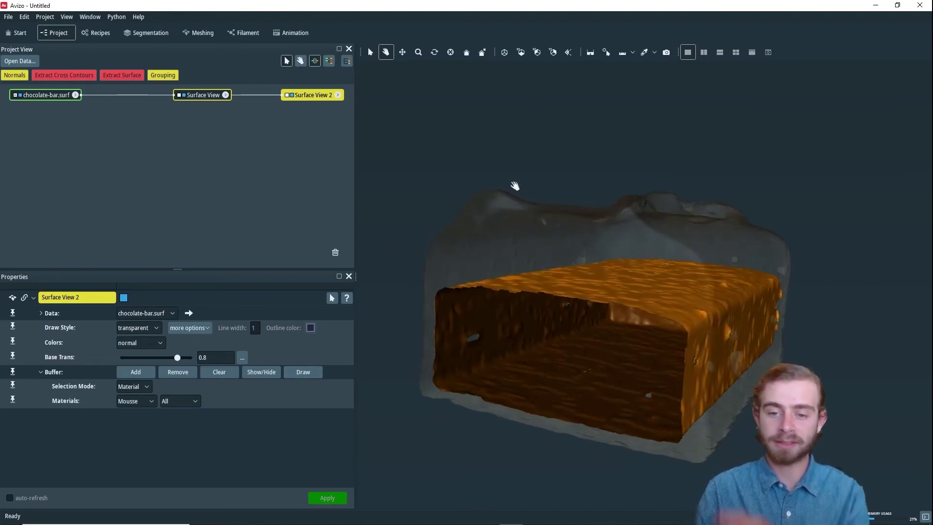
{"action": "left_click", "coordinate": [302, 372]}
{"action": "mouse_move", "coordinate": [490, 151]}
{"action": "left_mouse_down"}
{"action": "mouse_move", "coordinate": [418, 218]}
{"action": "mouse_move", "coordinate": [381, 325]}
{"action": "mouse_move", "coordinate": [411, 424]}
{"action": "mouse_move", "coordinate": [469, 461]}
{"action": "mouse_move", "coordinate": [529, 390]}
{"action": "mouse_move", "coordinate": [544, 162]}
{"action": "left_mouse_up"}
{"action": "left_click_drag", "start_coordinate": [481, 146], "coordinate": [481, 148]}
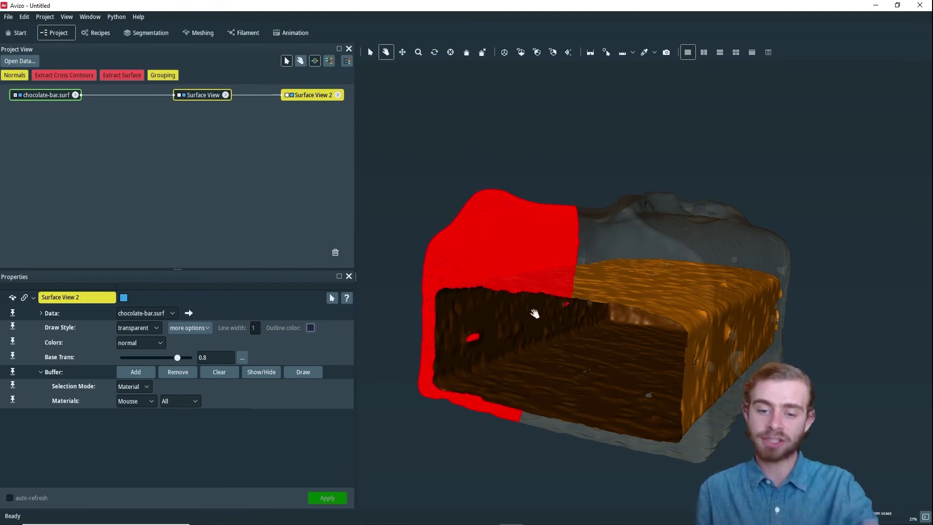
{"action": "left_click", "coordinate": [176, 372]}
{"action": "mouse_move", "coordinate": [517, 327]}
{"action": "left_mouse_down"}
{"action": "mouse_move", "coordinate": [605, 343]}
{"action": "mouse_move", "coordinate": [728, 318]}
{"action": "mouse_move", "coordinate": [677, 282]}
{"action": "mouse_move", "coordinate": [632, 371]}
{"action": "mouse_move", "coordinate": [604, 365]}
{"action": "left_mouse_up"}
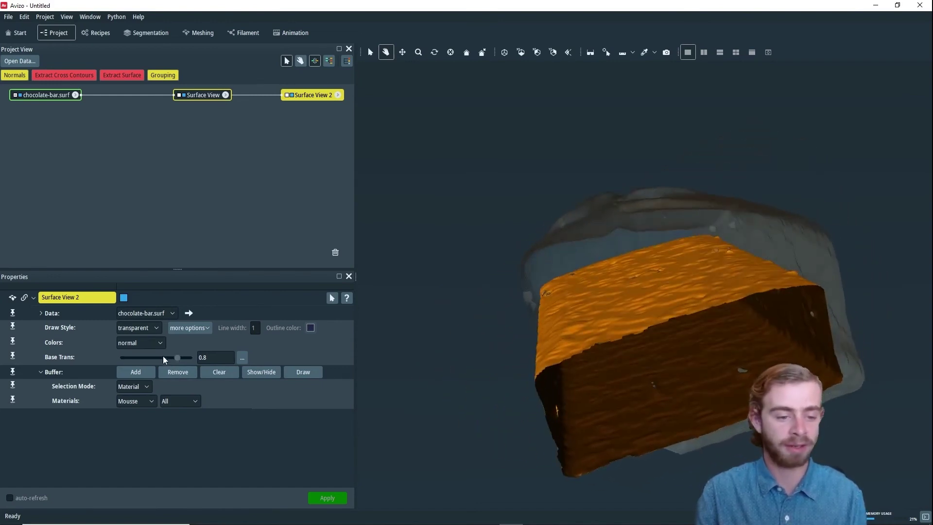
Step: Drag the shell's Base Trans from 0.8 down to 0.418919 for a denser coating
{"action": "left_click_drag", "start_coordinate": [175, 360], "coordinate": [149, 361]}
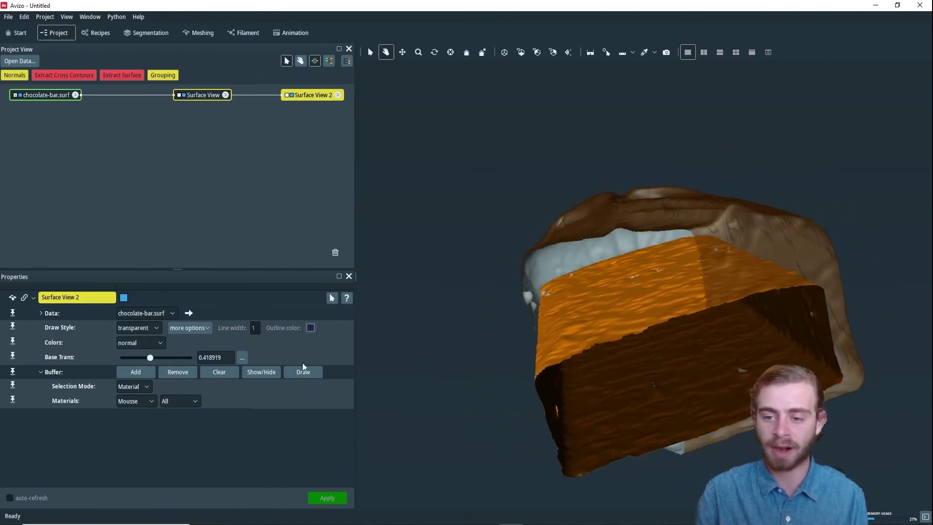
{"action": "left_click_drag", "start_coordinate": [398, 366], "coordinate": [615, 322]}
{"action": "left_click_drag", "start_coordinate": [800, 280], "coordinate": [687, 353]}
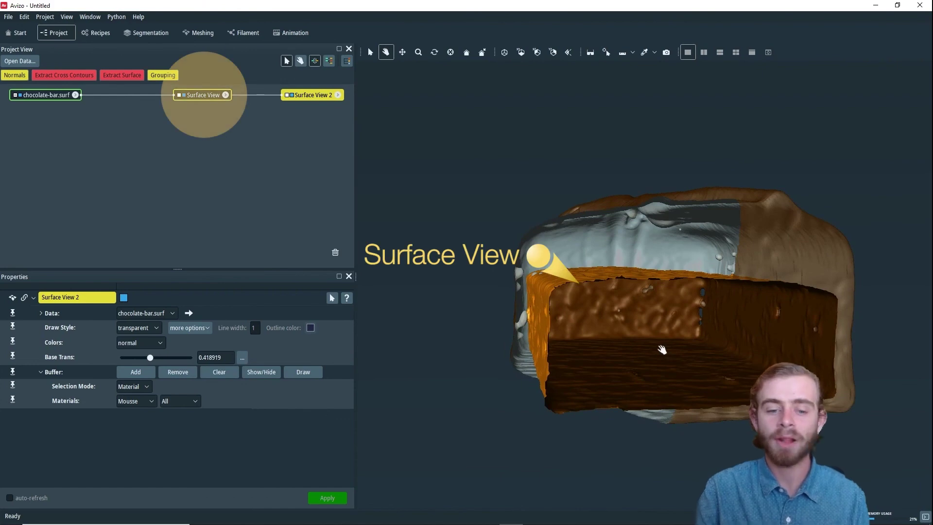